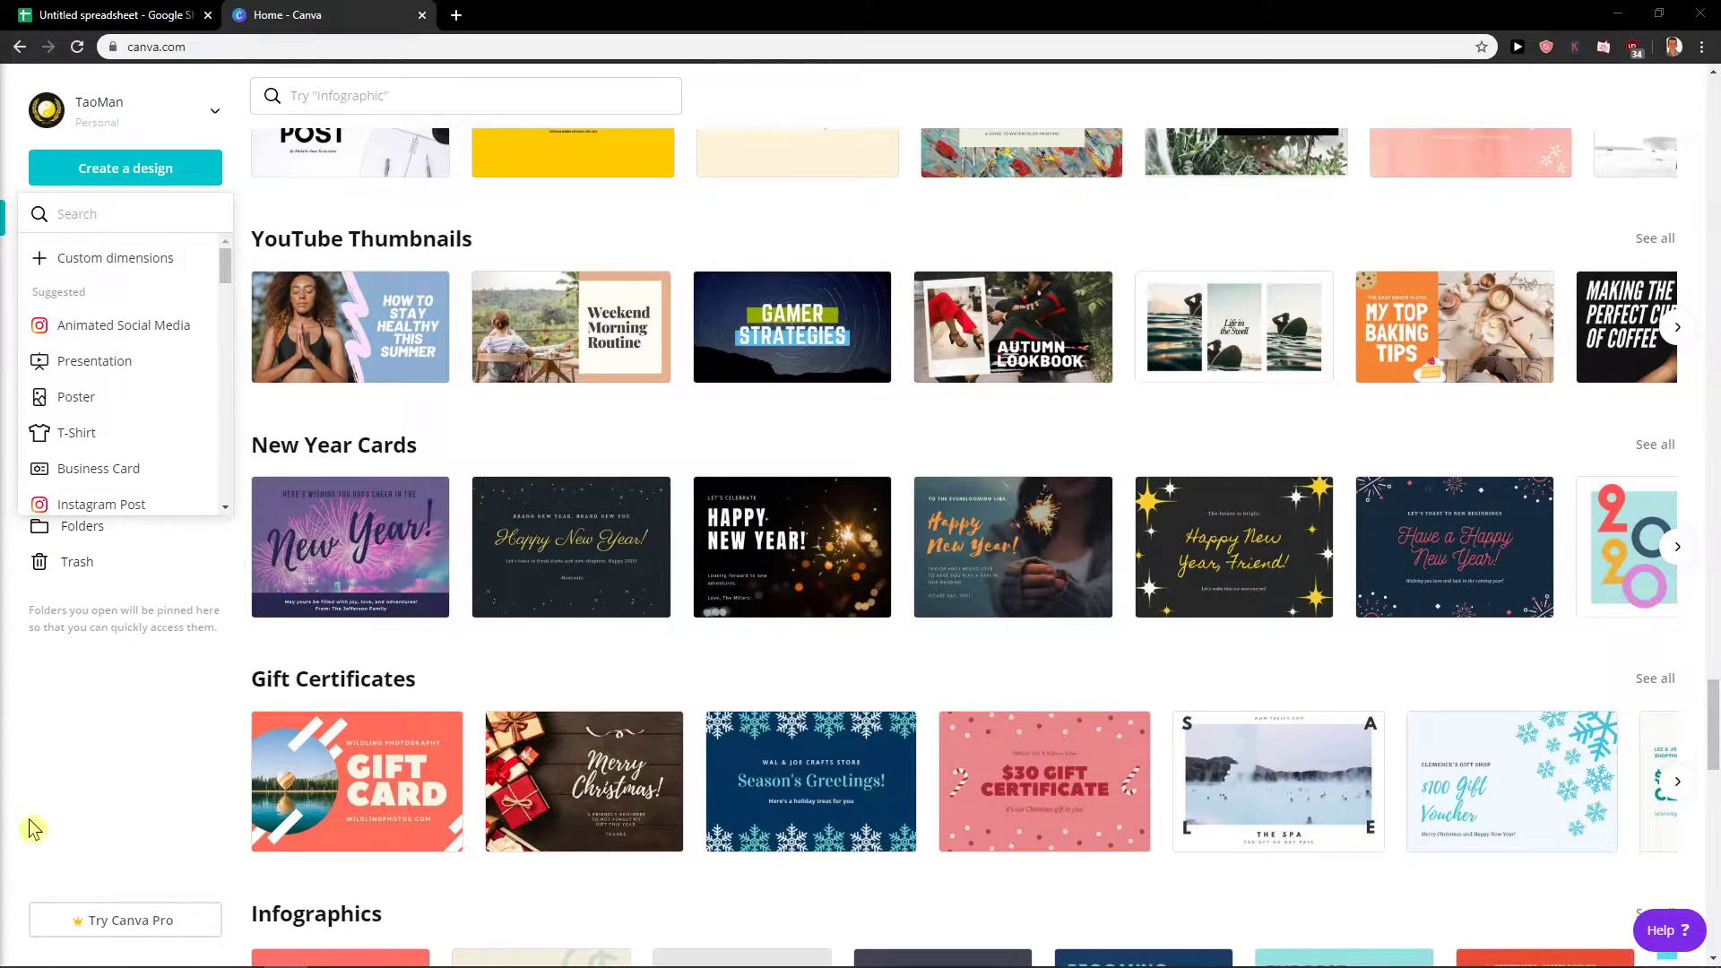
Step: Start a new blank Menu design by searching the design types for 'menu'
click(67, 820)
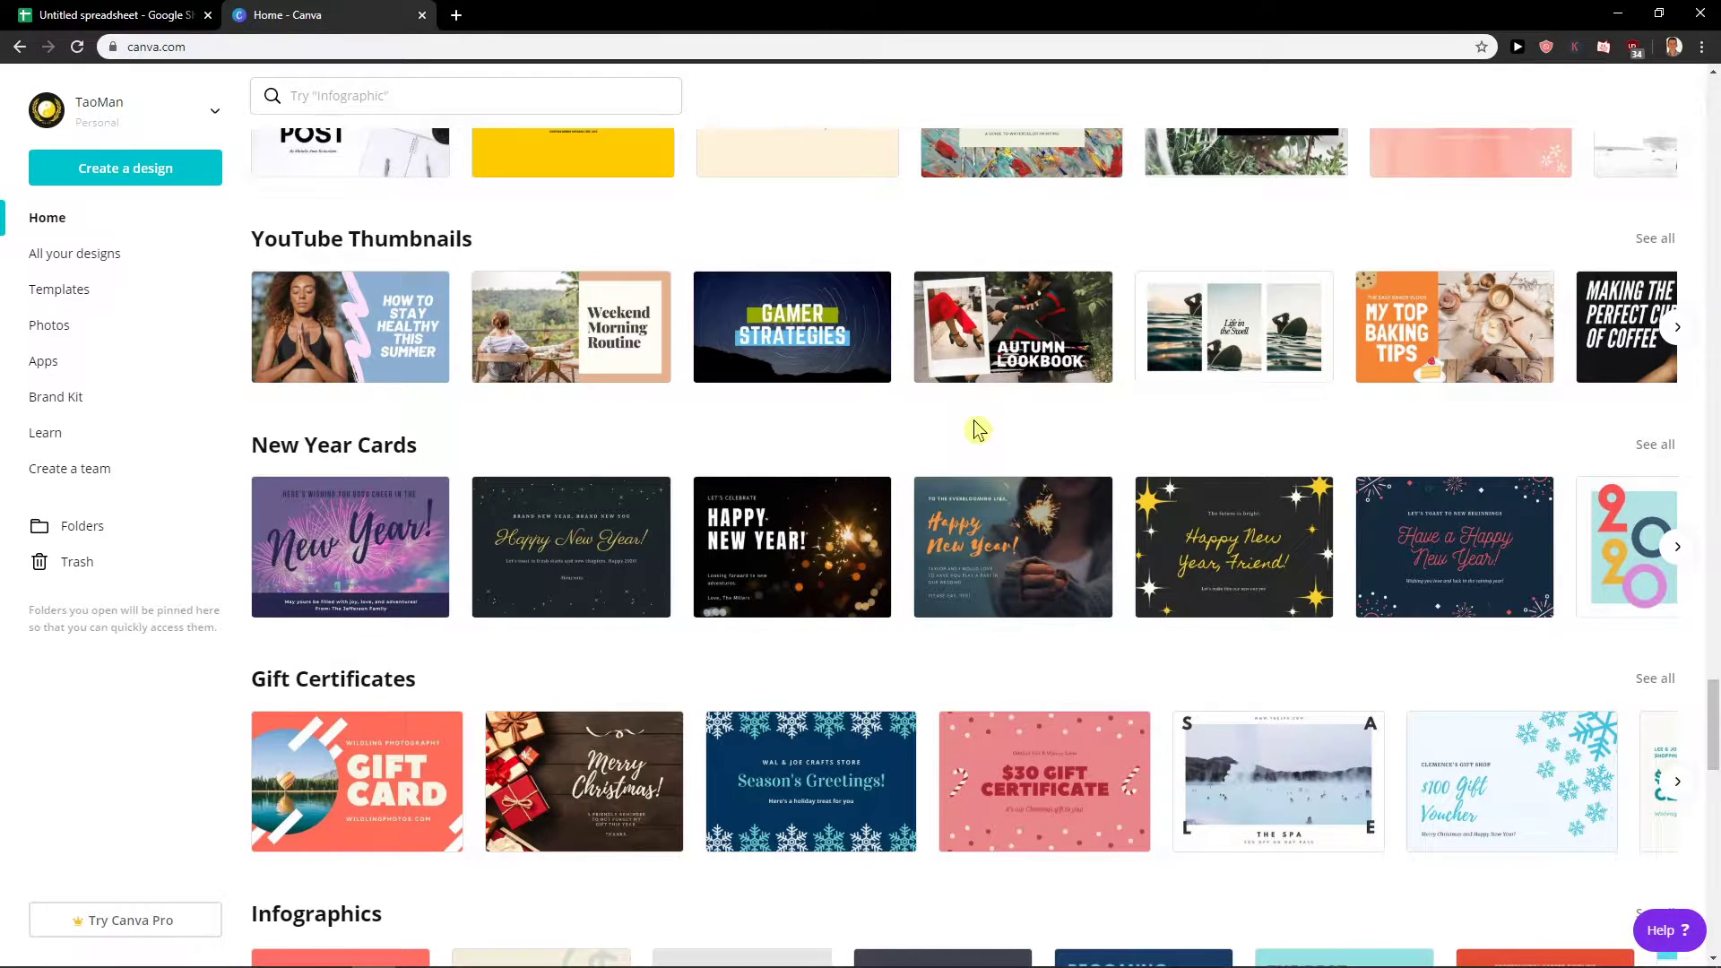
scroll(900, 578, up, 3)
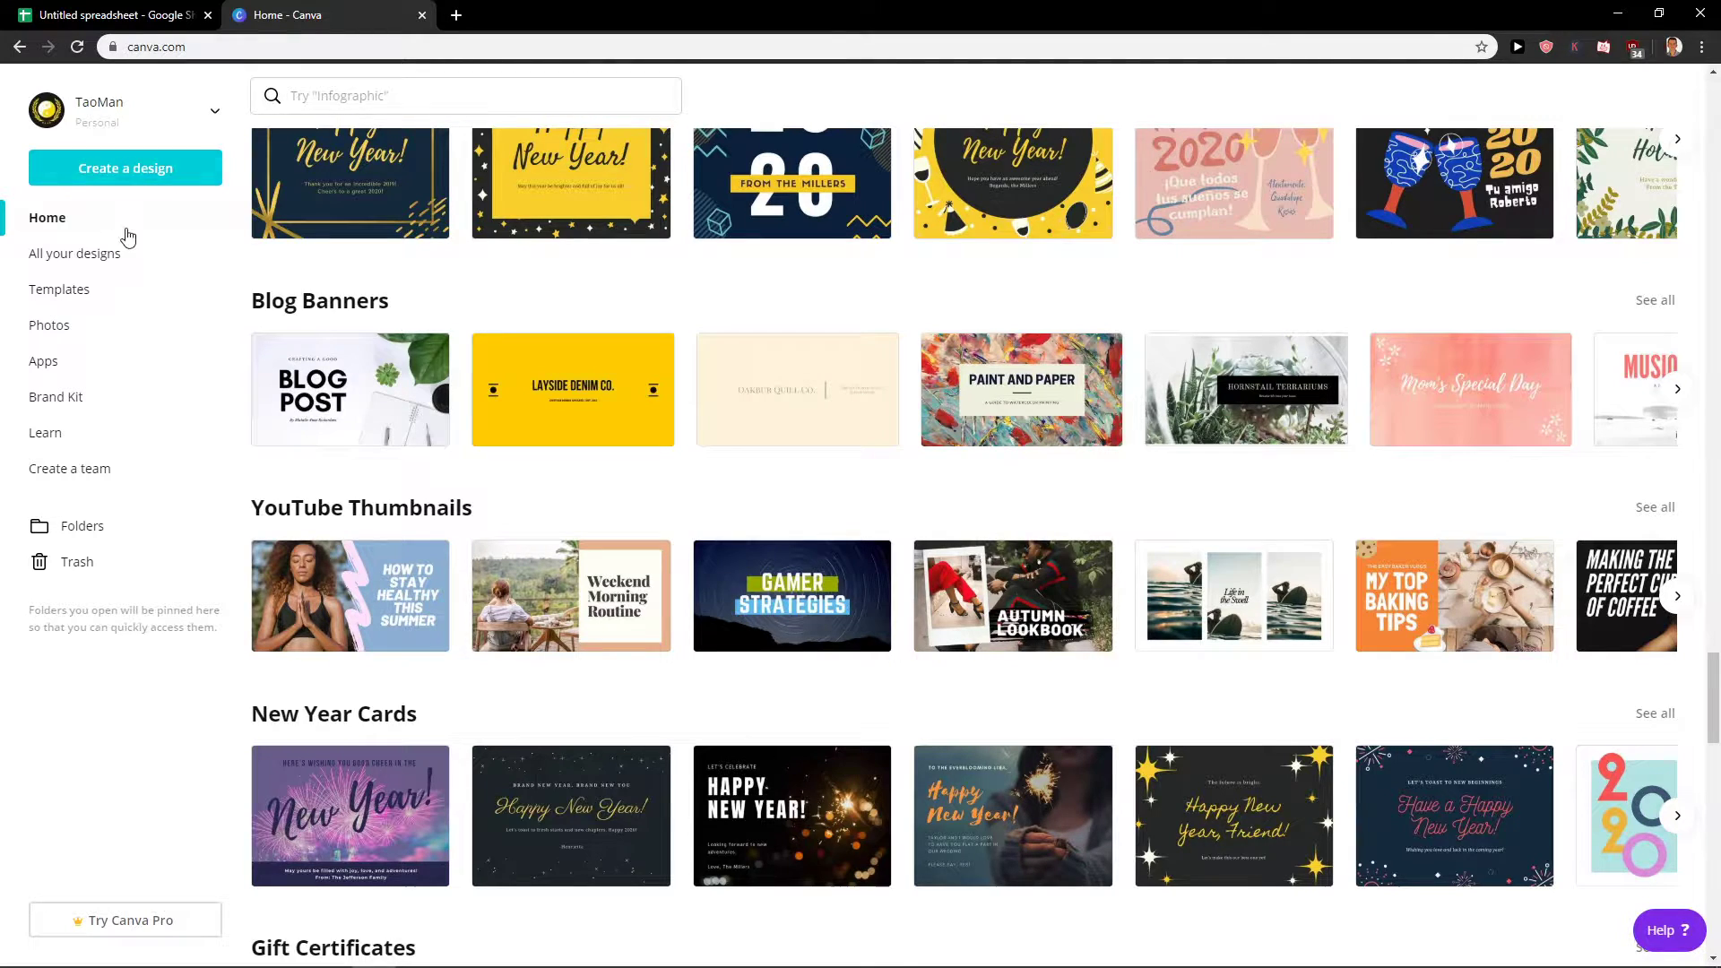
click(130, 178)
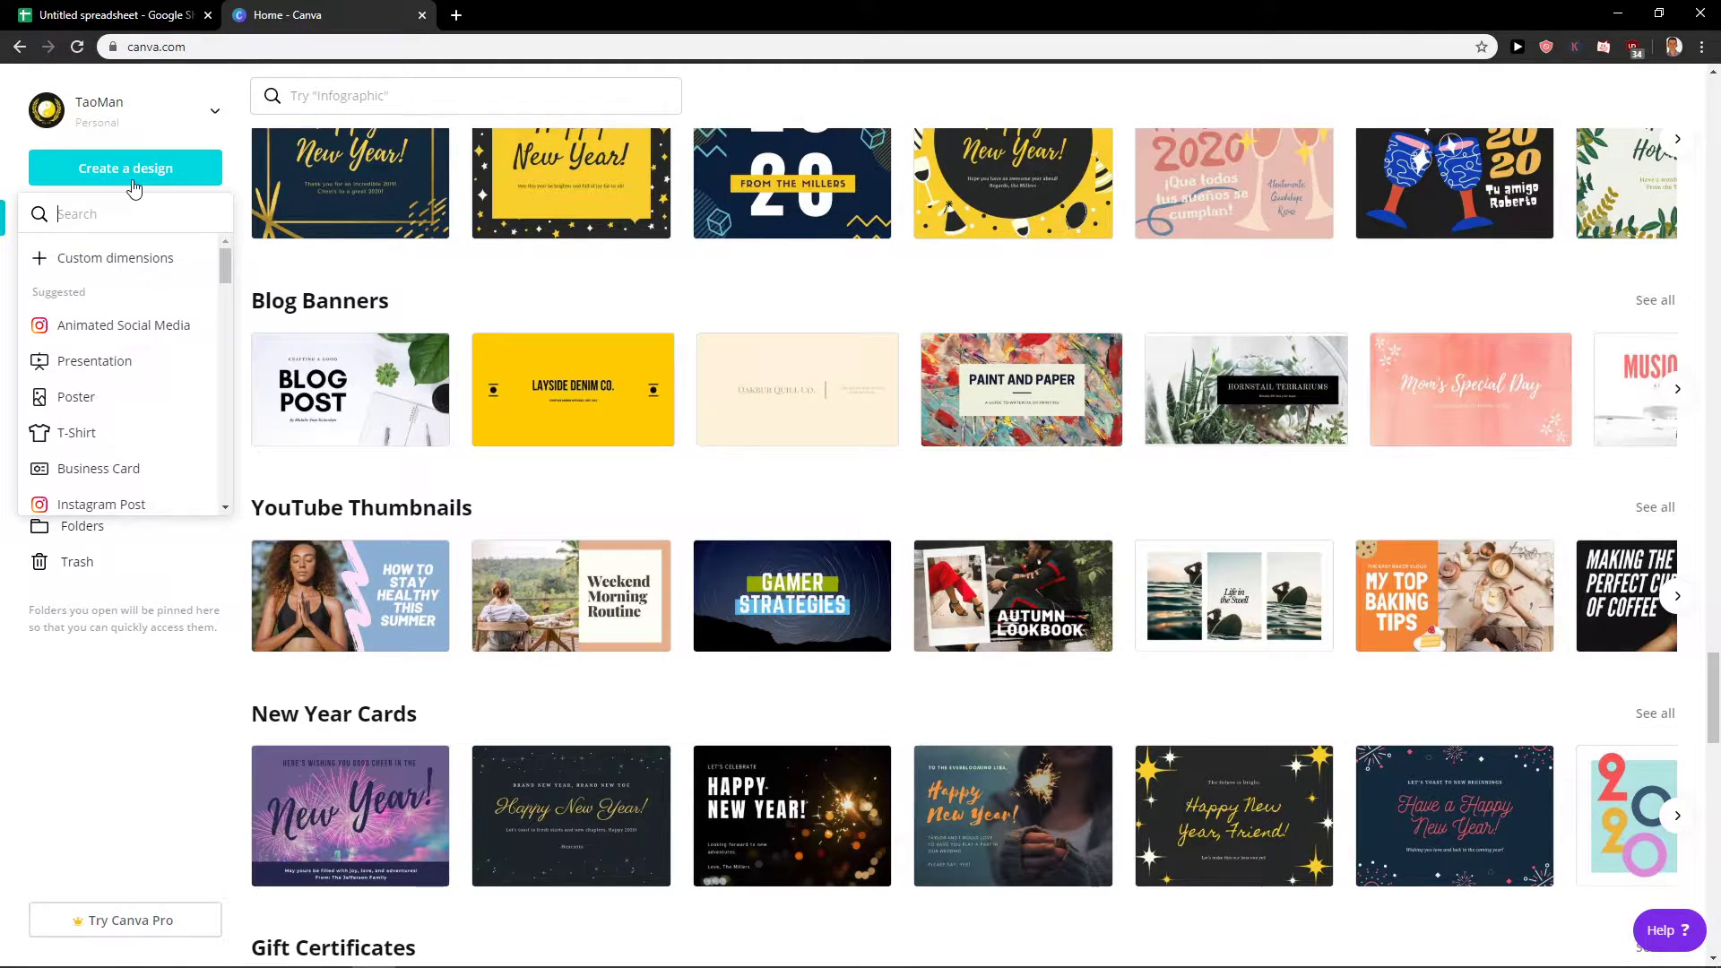
text(menu)
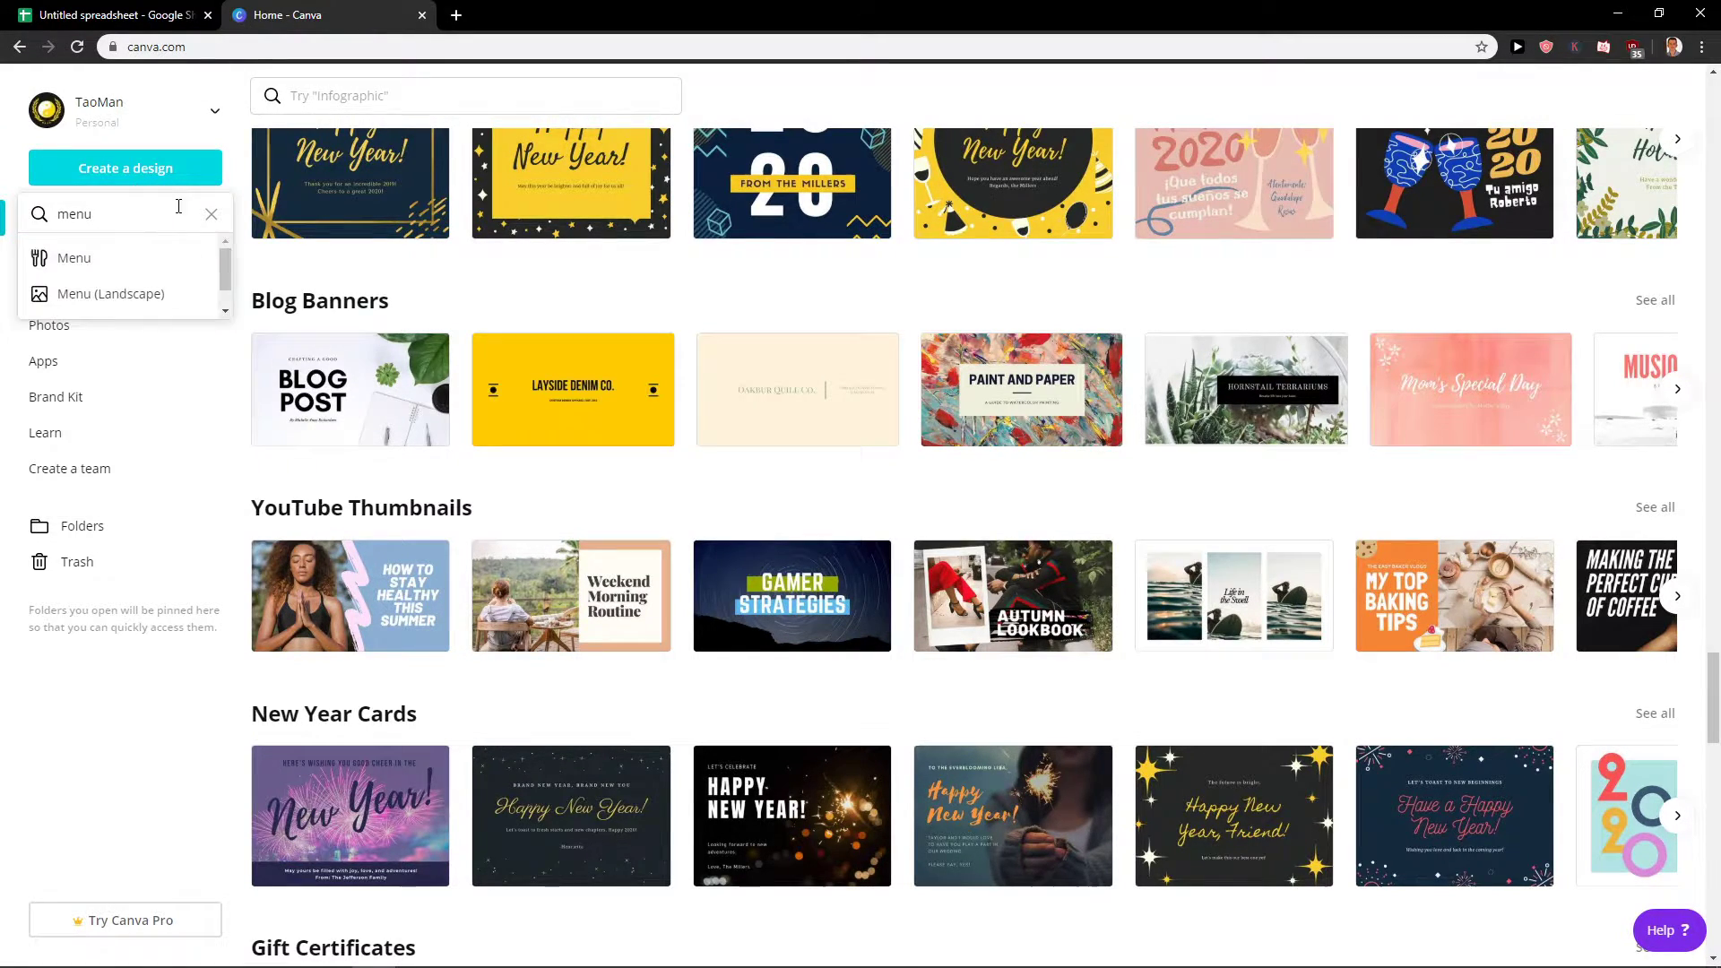
click(128, 267)
click(342, 14)
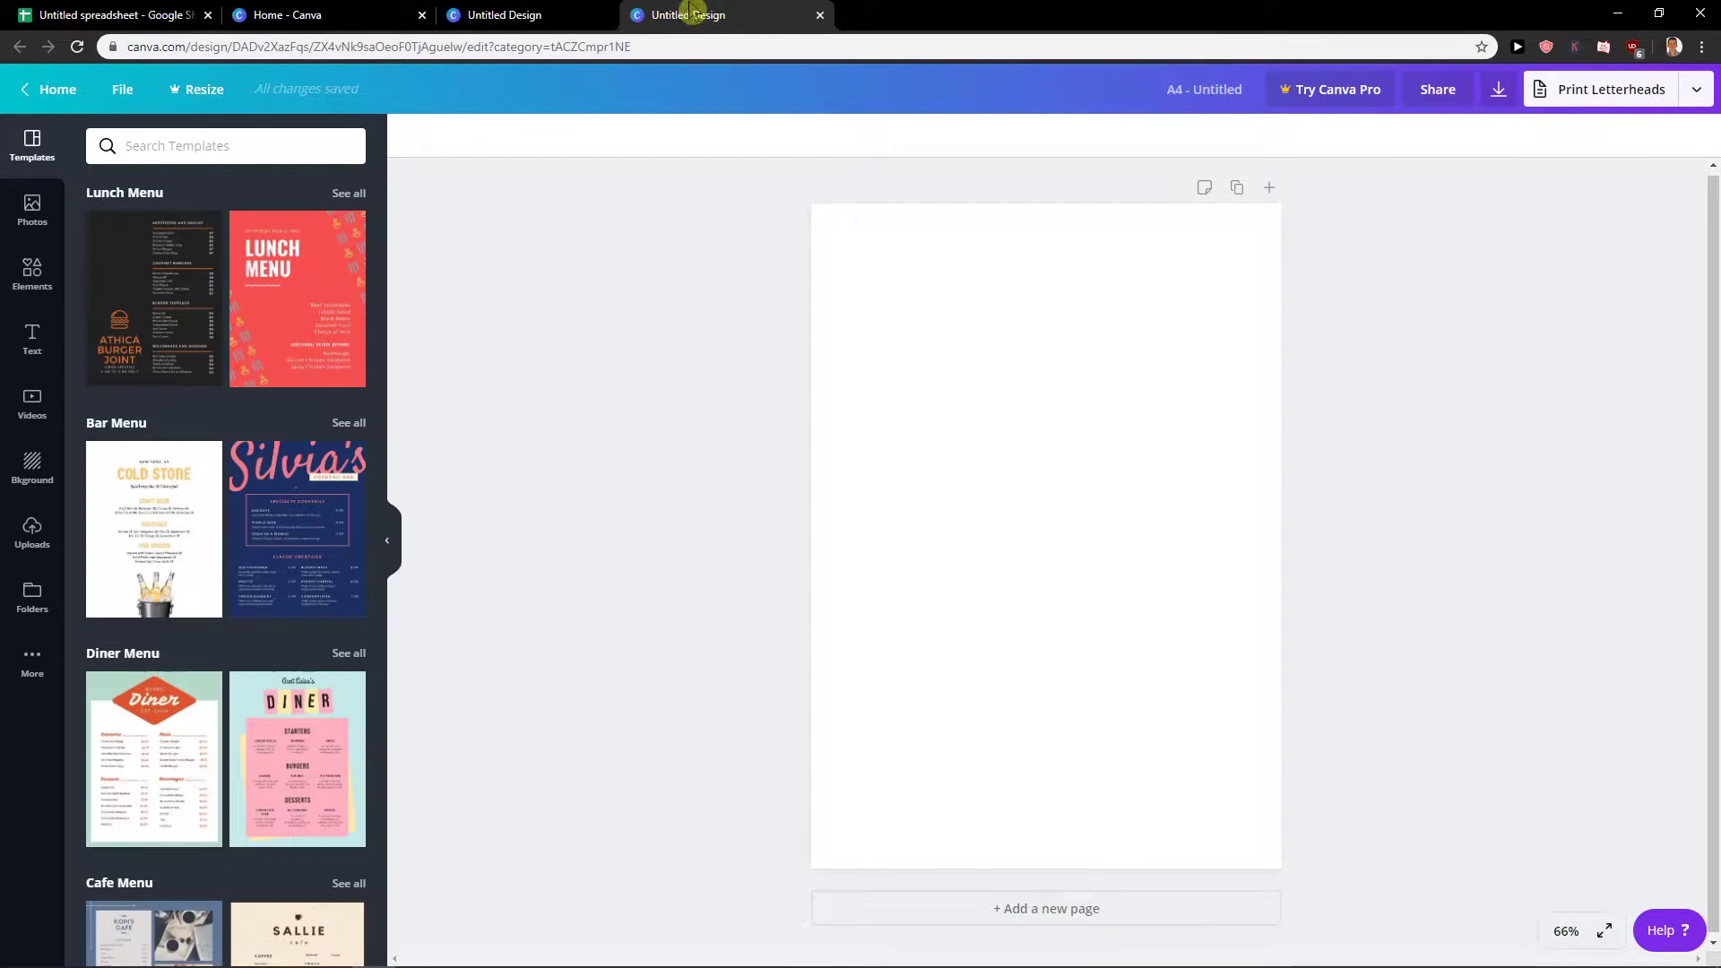
Step: Compare the two menu tabs, then apply the Athica Burger Joint template to the portrait design
click(759, 12)
click(538, 13)
click(756, 13)
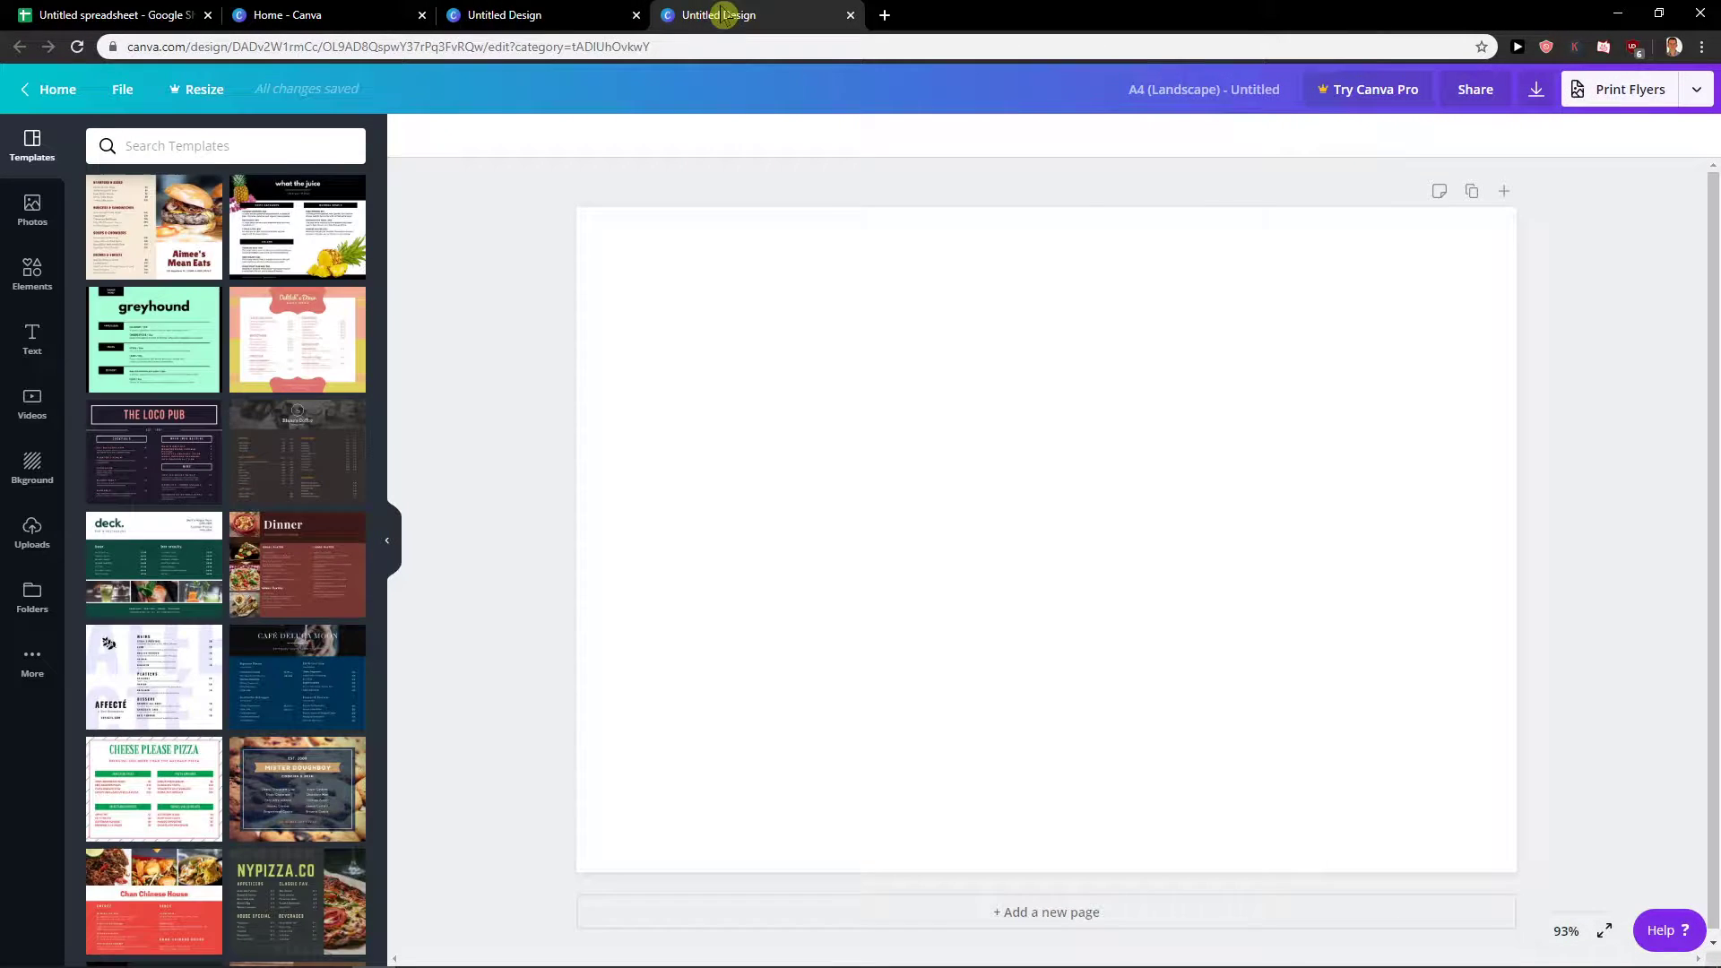
click(576, 13)
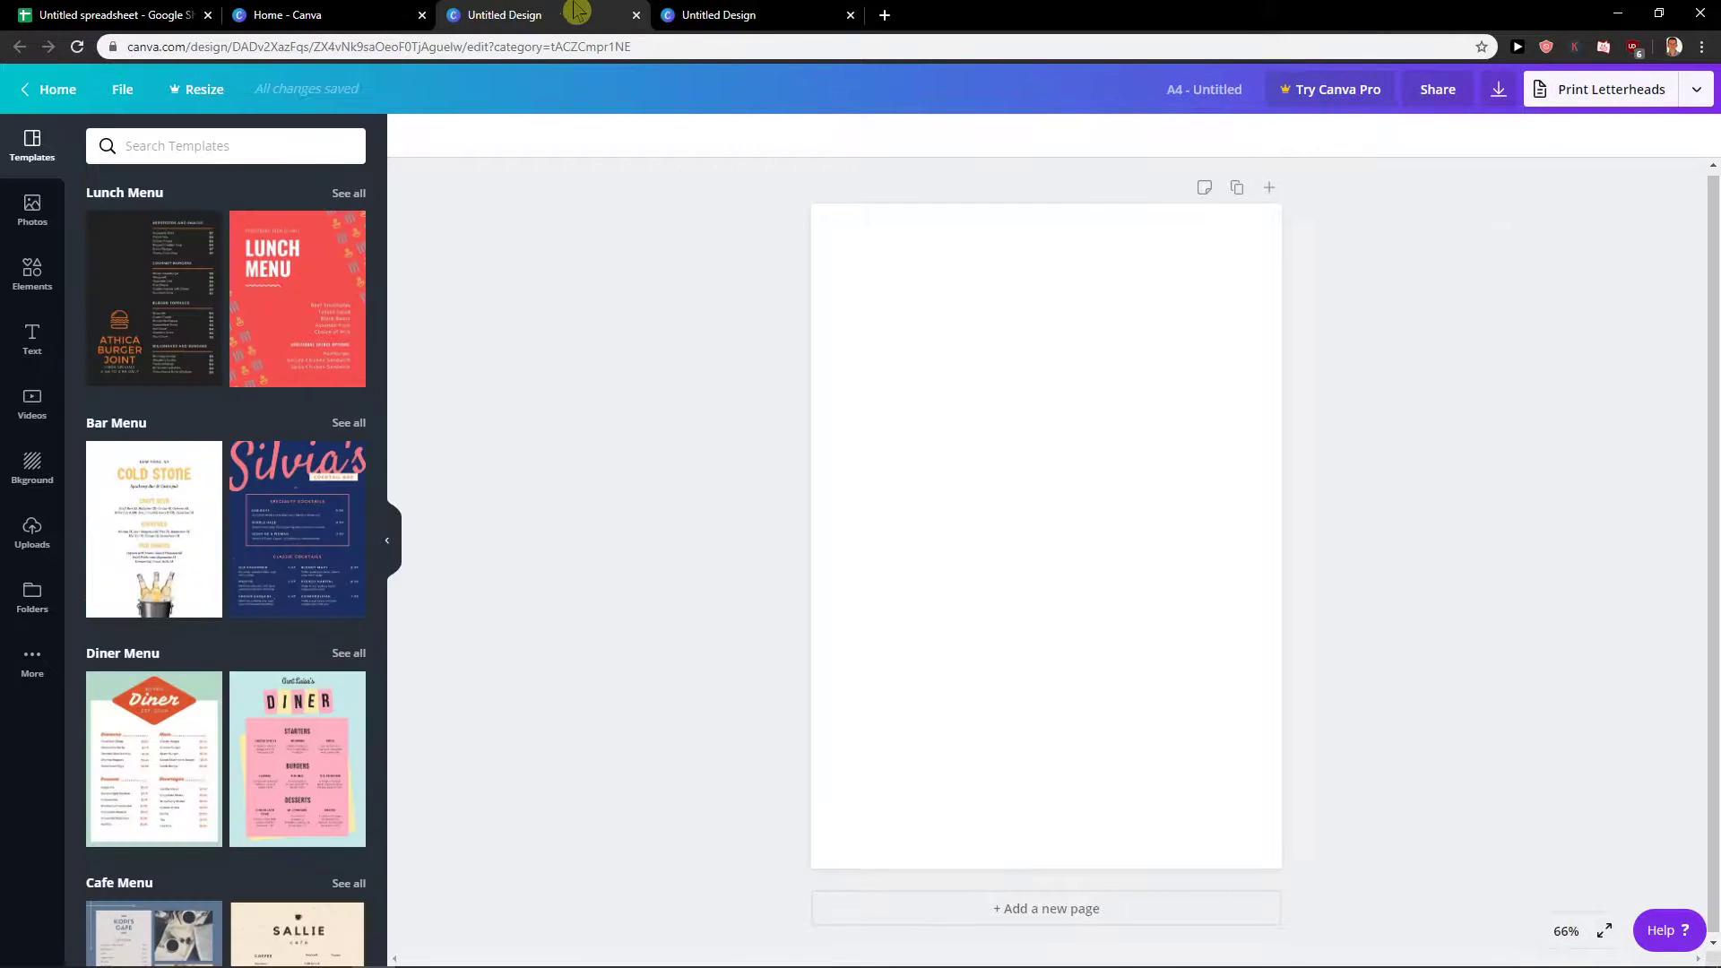
click(172, 277)
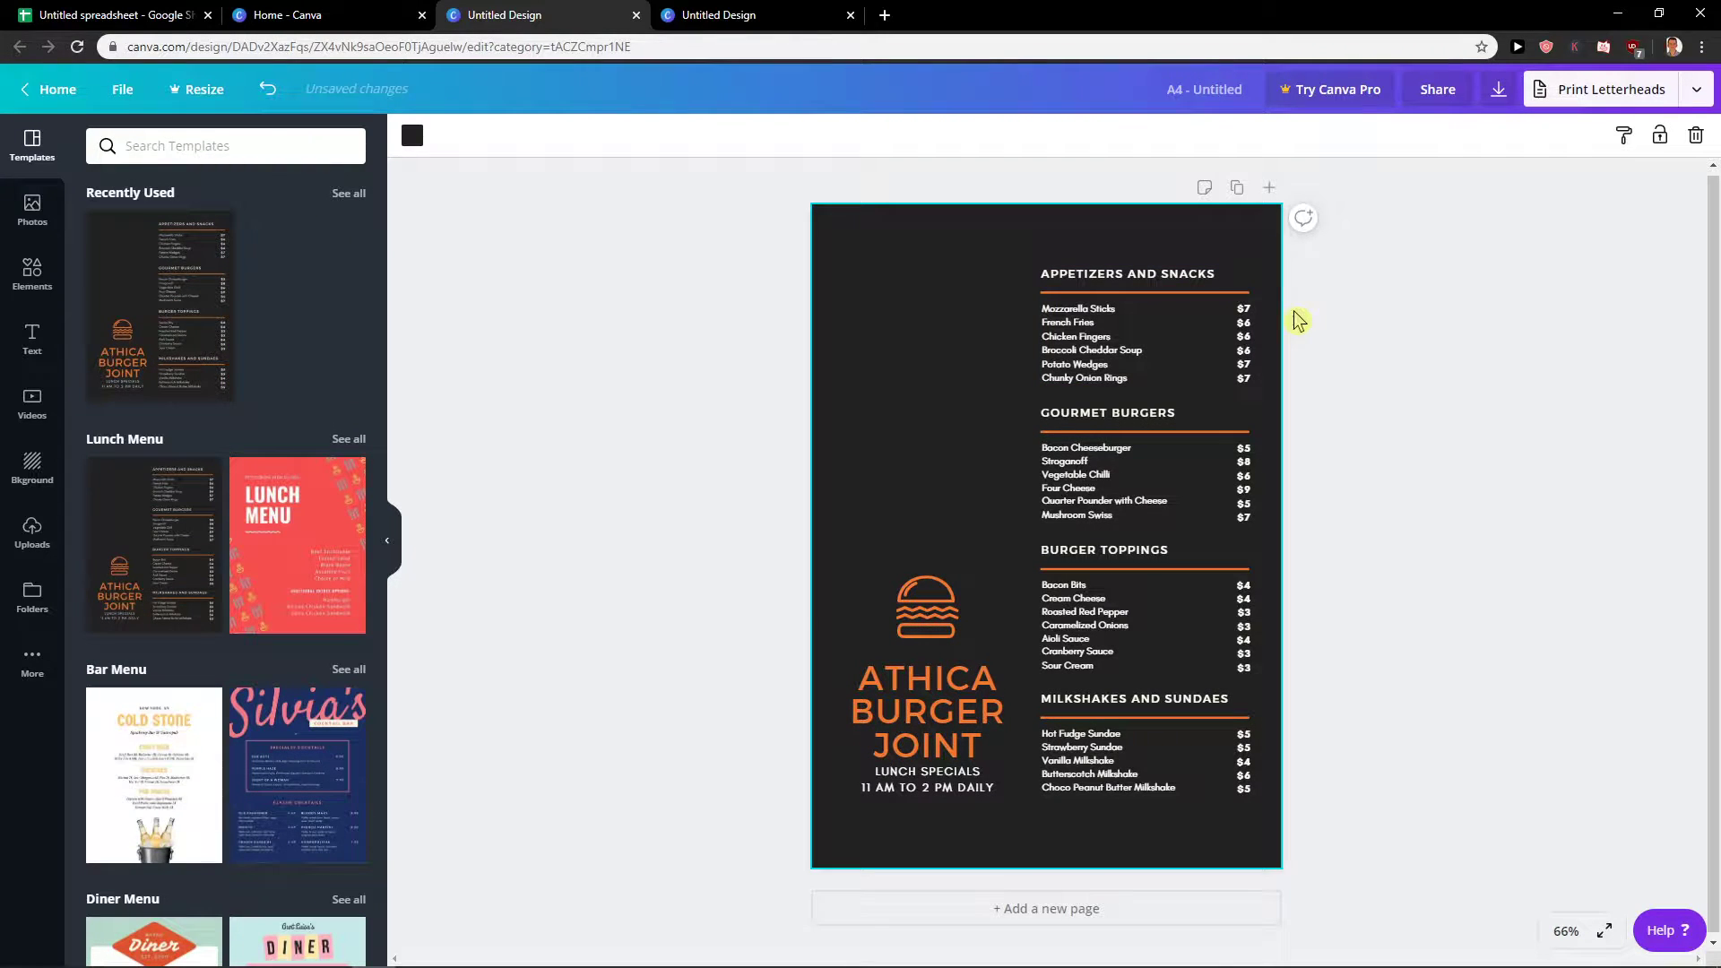
Step: Try the slatery wine menu and Milk & Coffee templates on the portrait page instead
scroll(238, 488, down, 8)
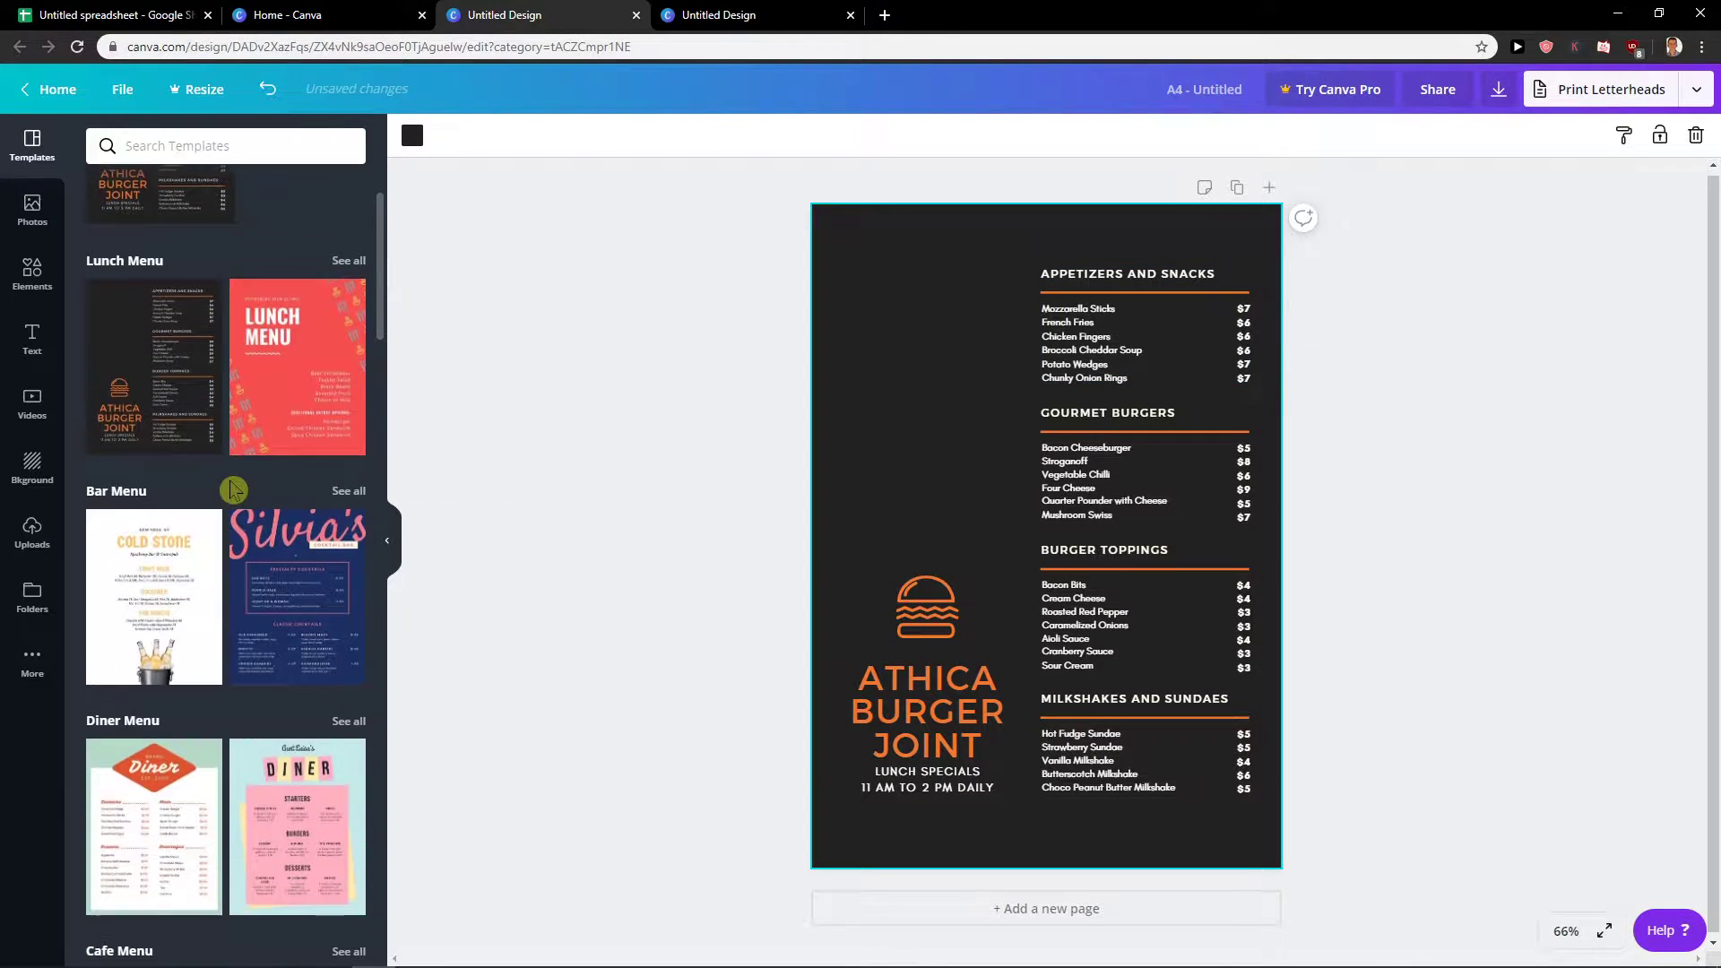
scroll(249, 490, down, 3)
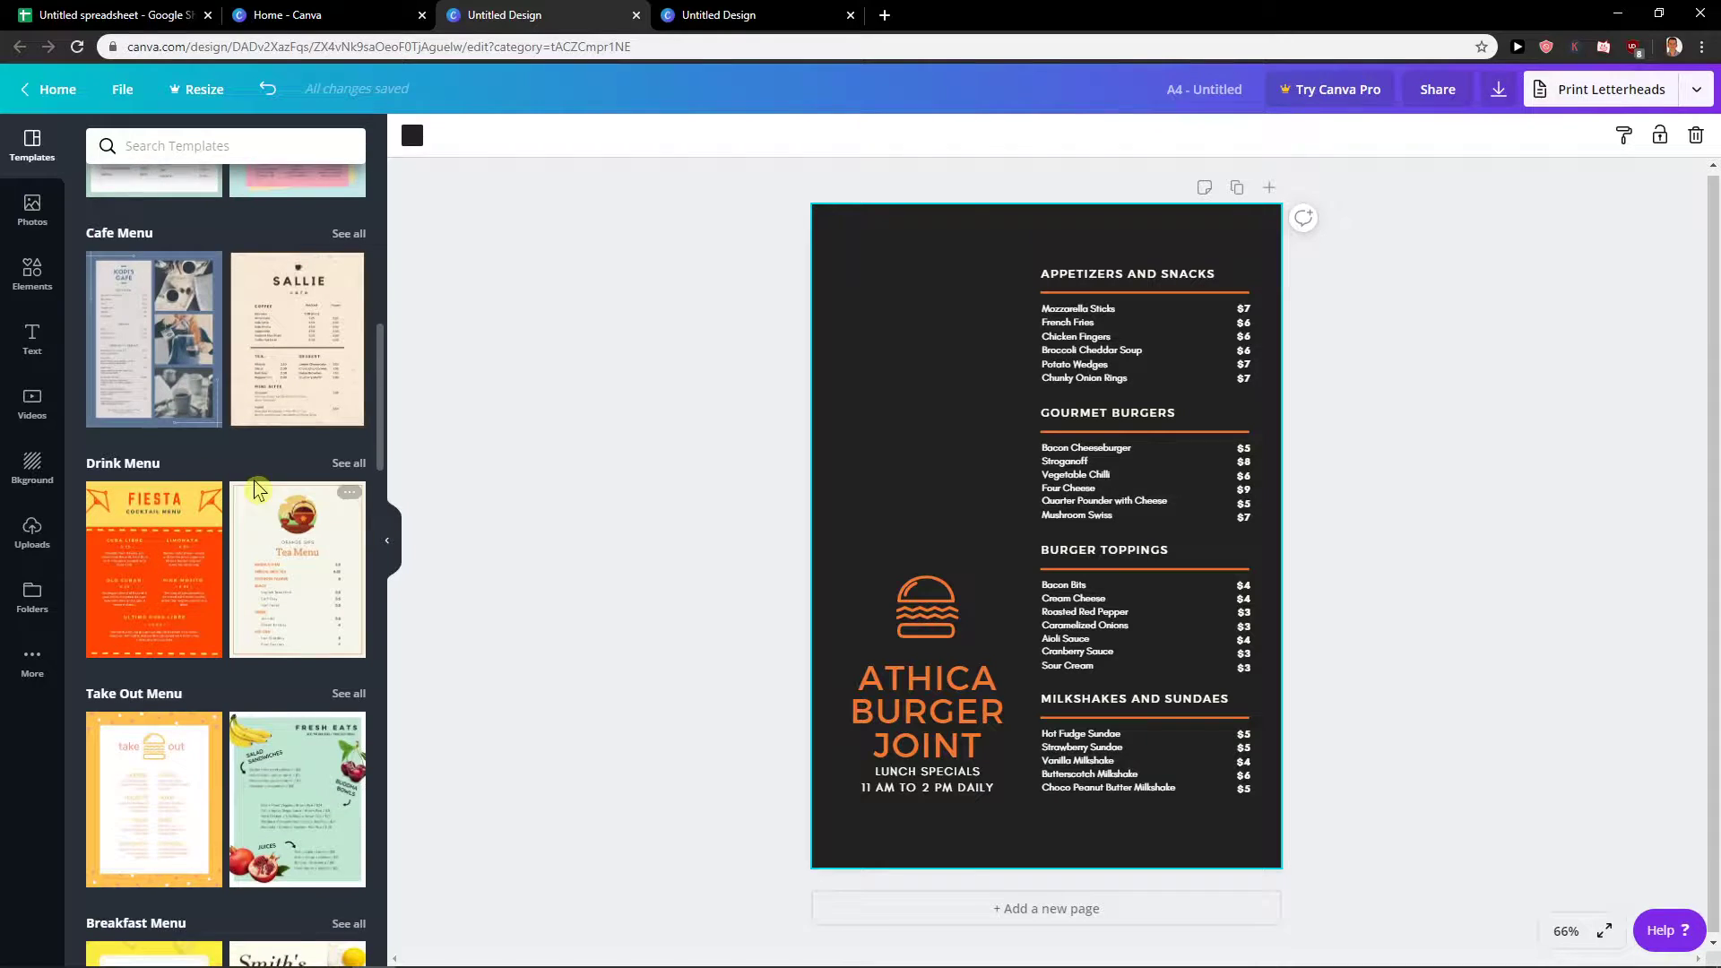
scroll(254, 488, down, 2)
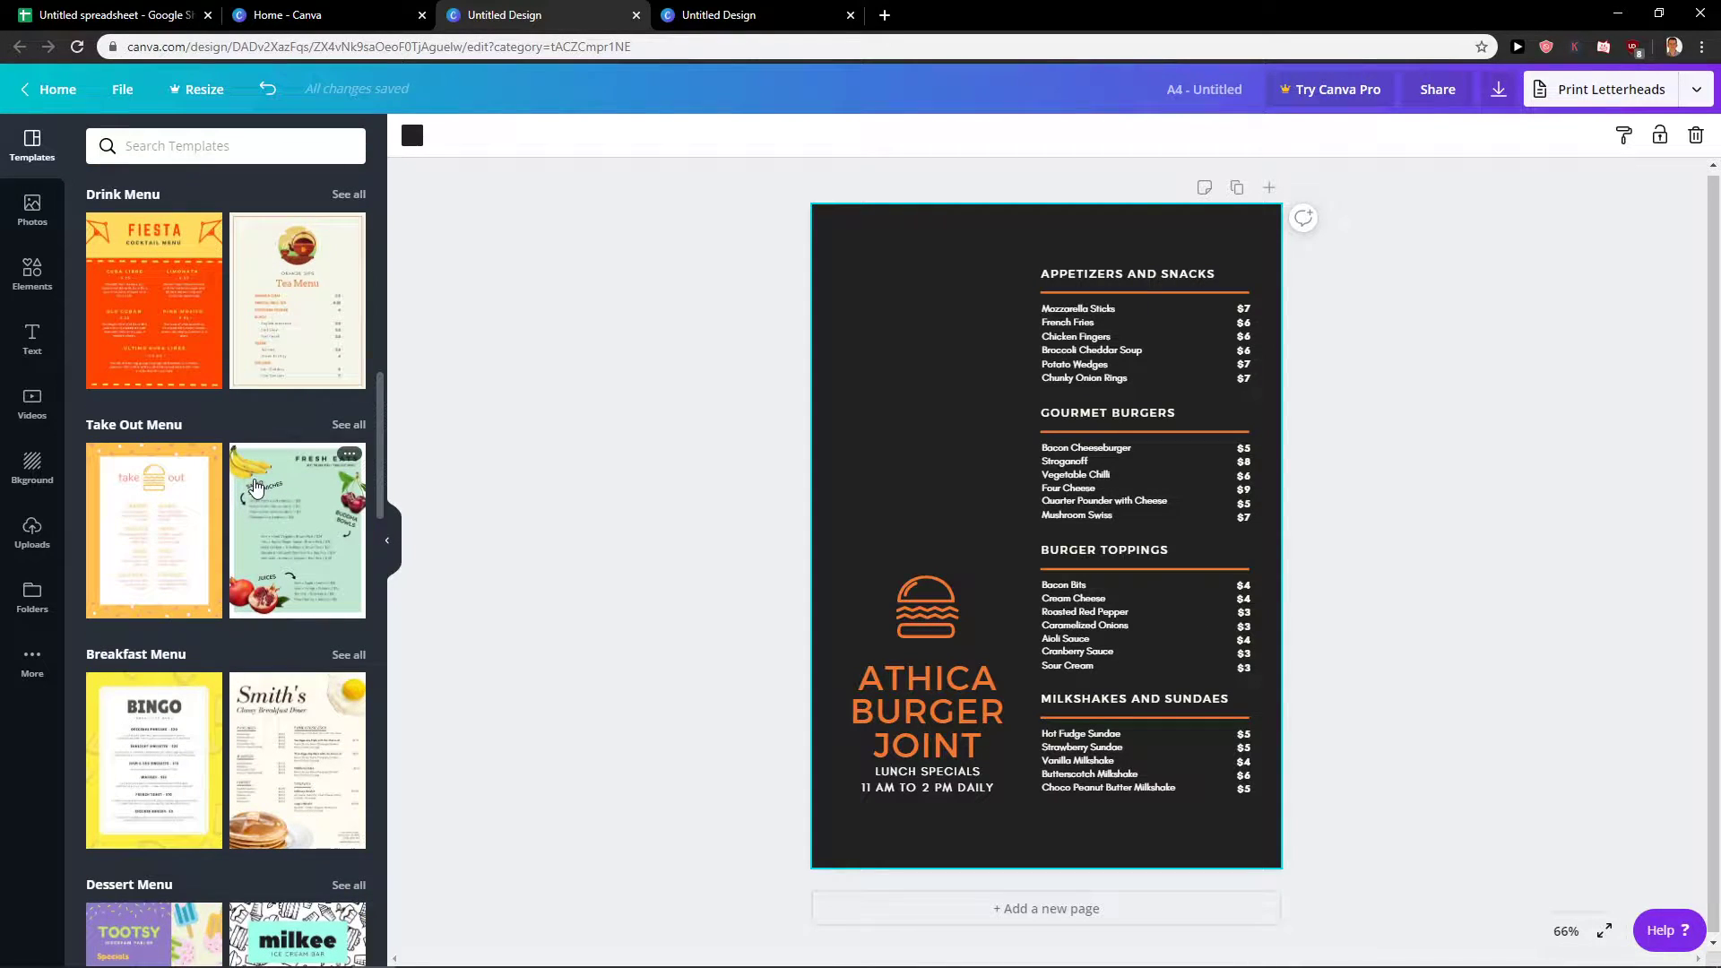
scroll(258, 482, down, 2)
scroll(288, 489, down, 4)
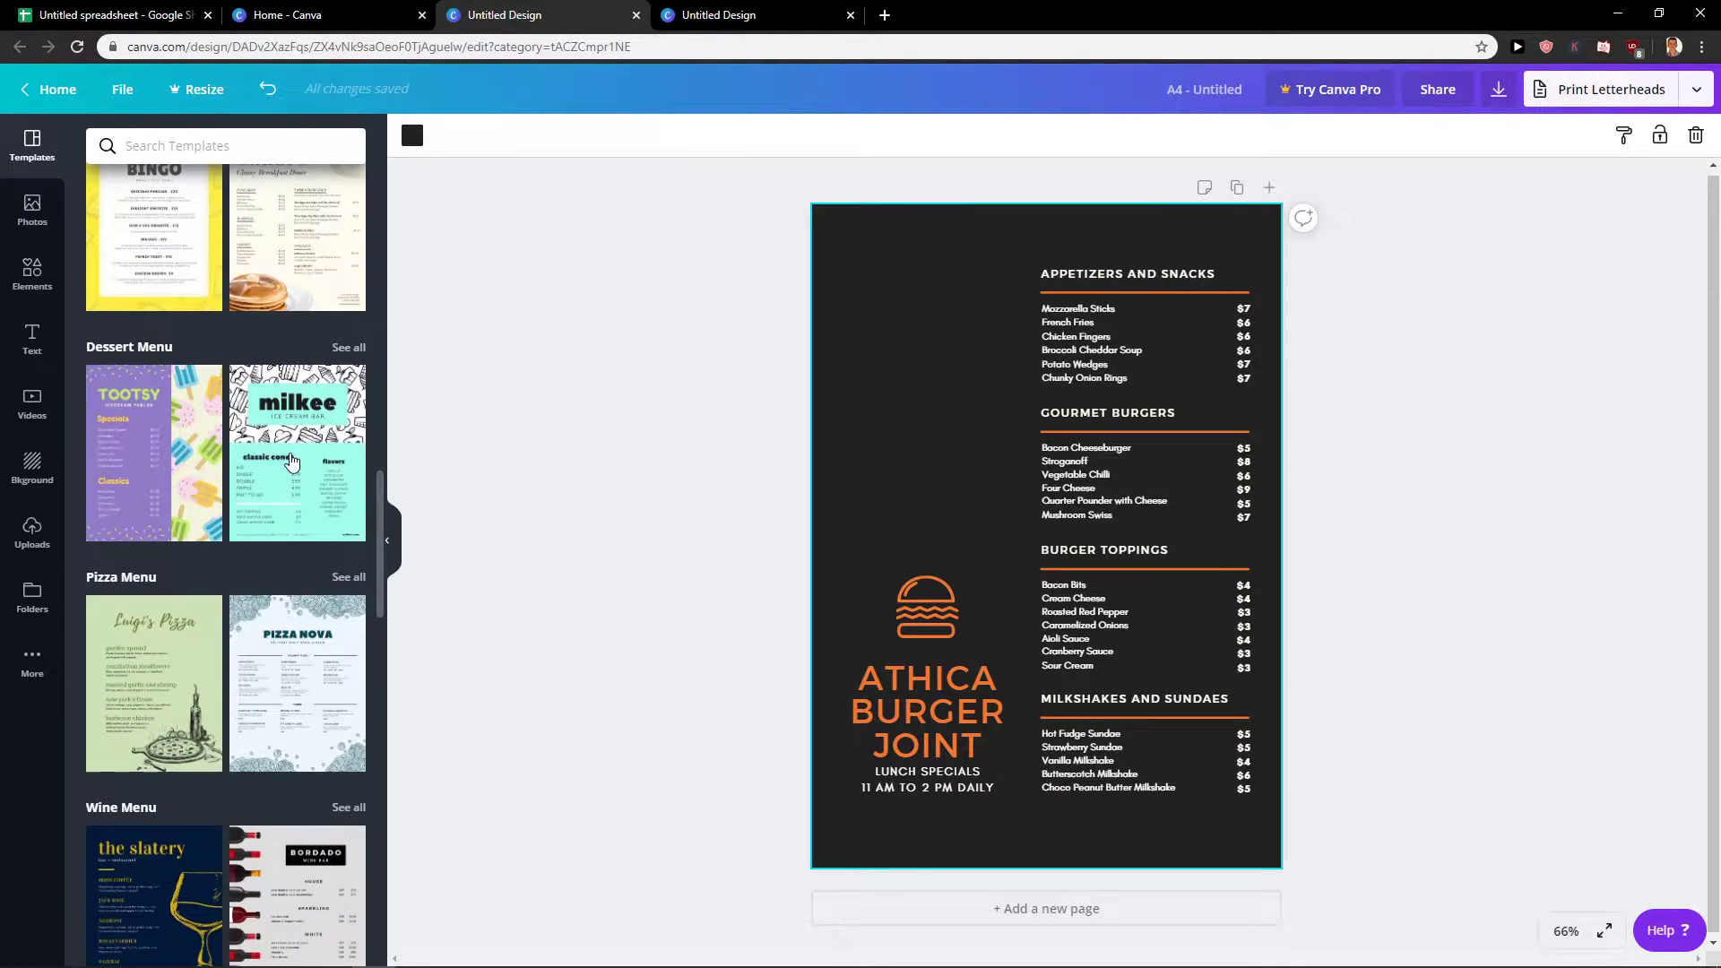
scroll(285, 460, down, 4)
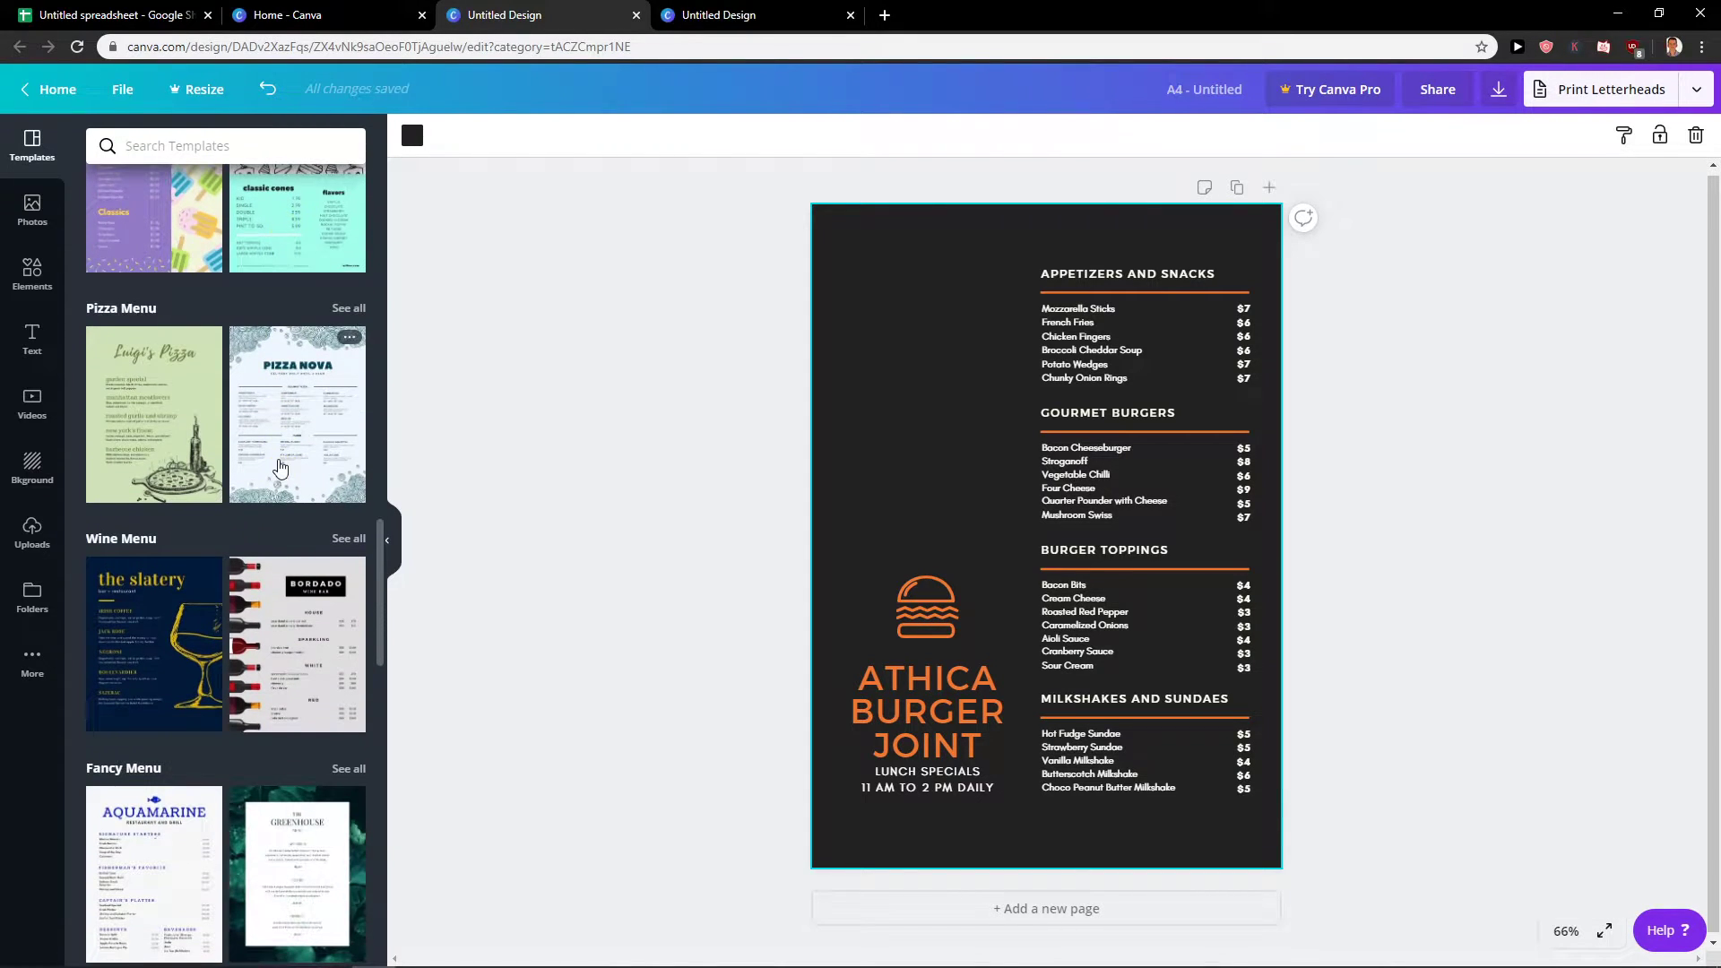
click(186, 541)
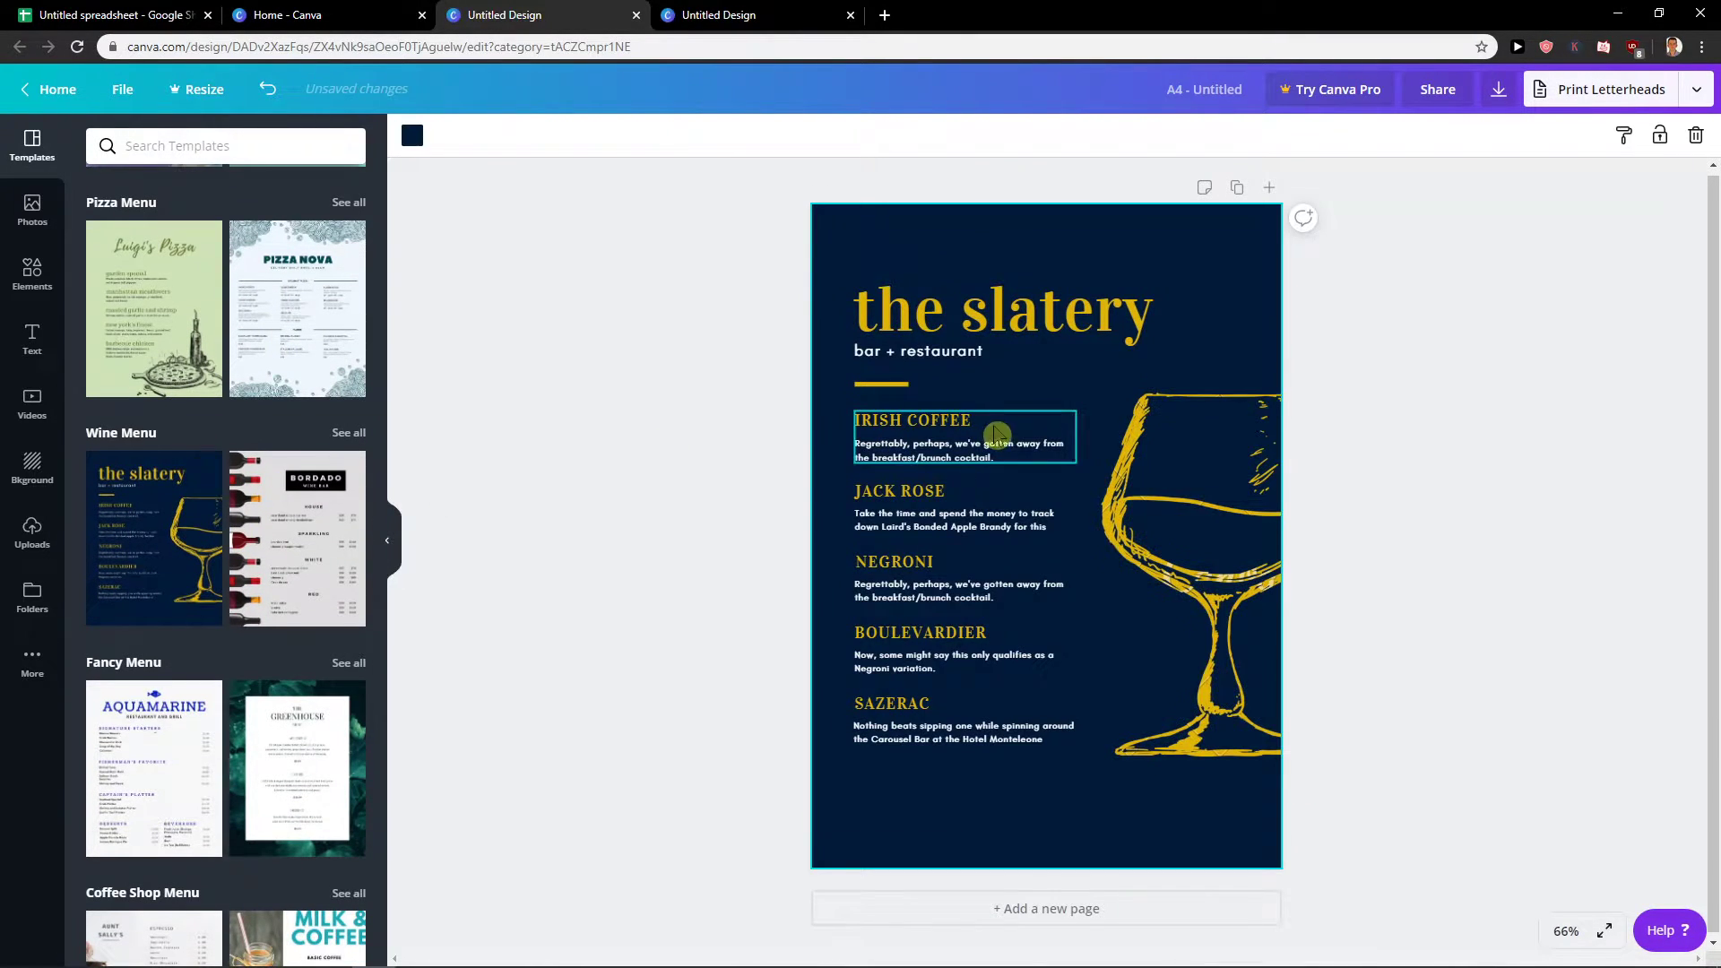
scroll(286, 663, down, 4)
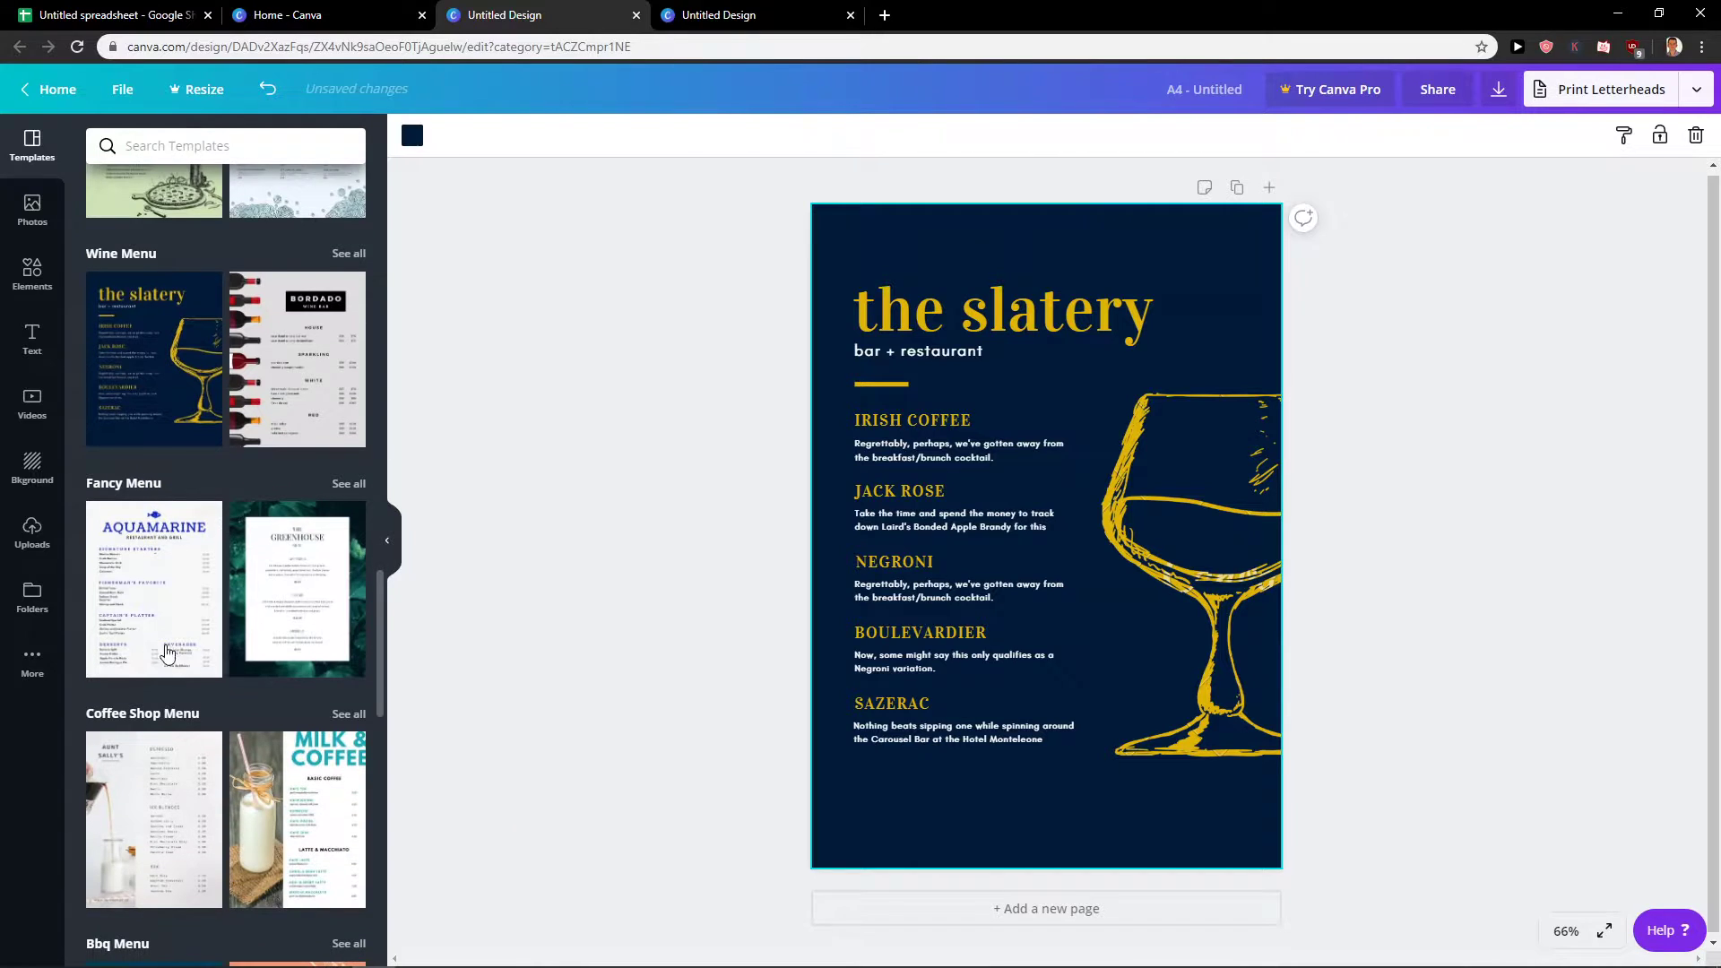
click(293, 668)
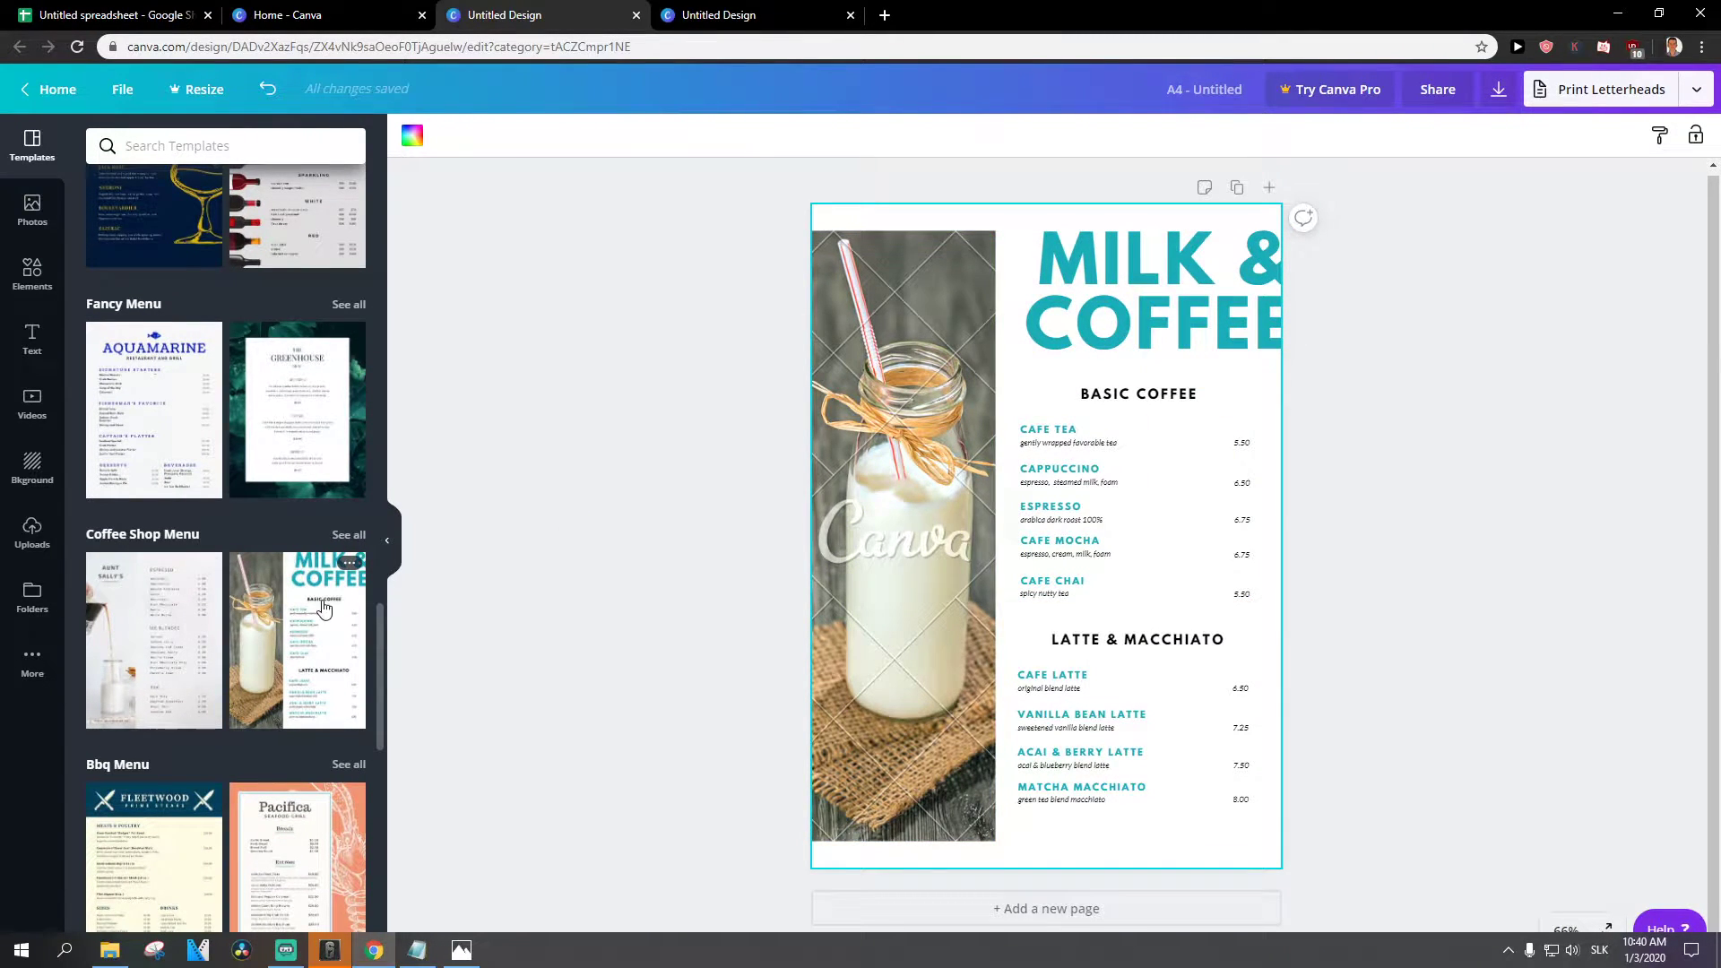
Step: Switch to the blank landscape menu design
scroll(331, 583, down, 3)
scroll(323, 610, down, 2)
click(762, 14)
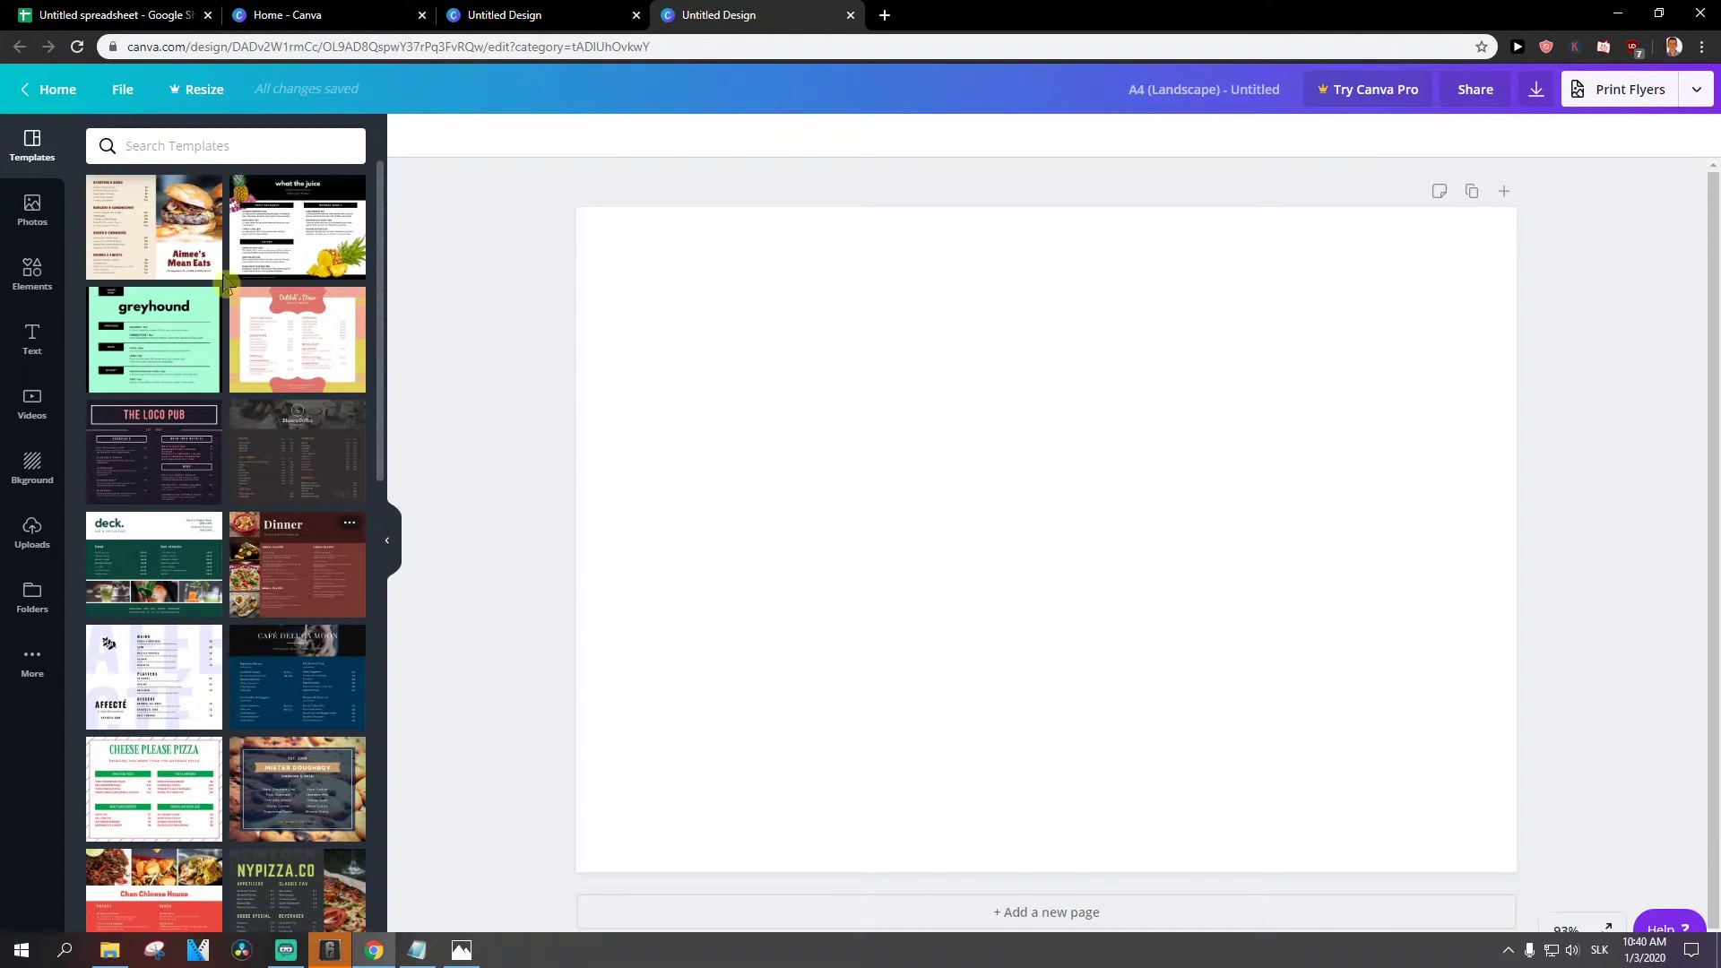
Step: Apply the burger photo landscape template and replace its title with the new restaurant name
click(186, 208)
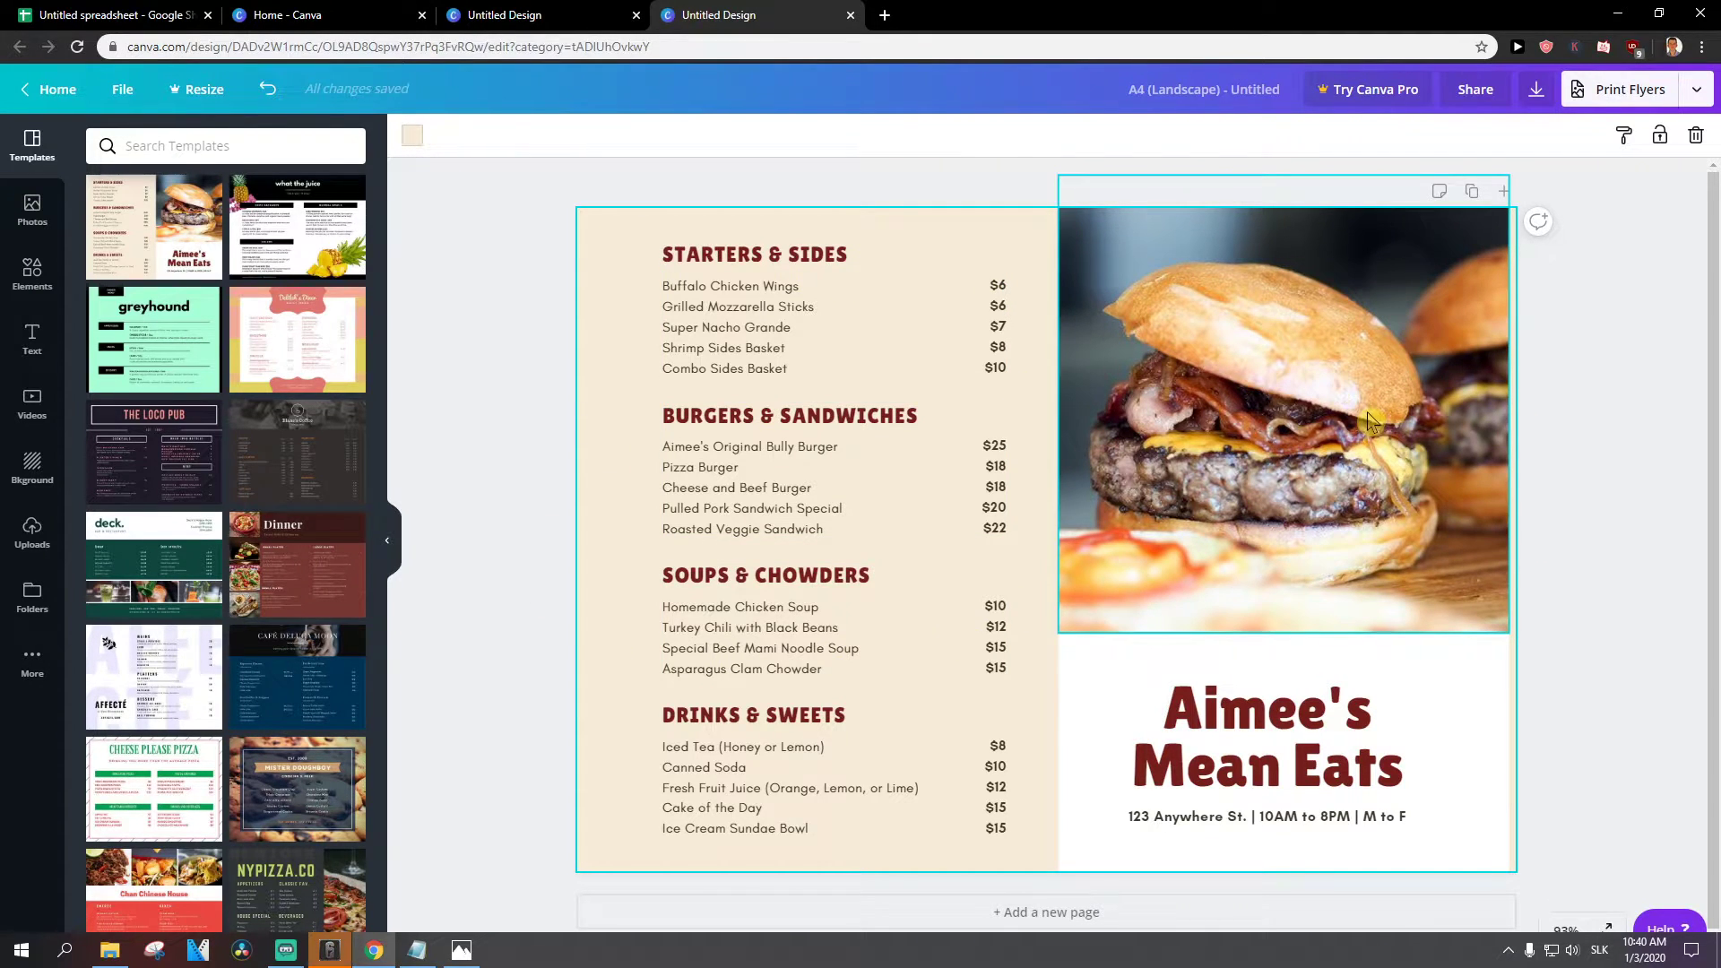
click(1267, 708)
double_click(1267, 708)
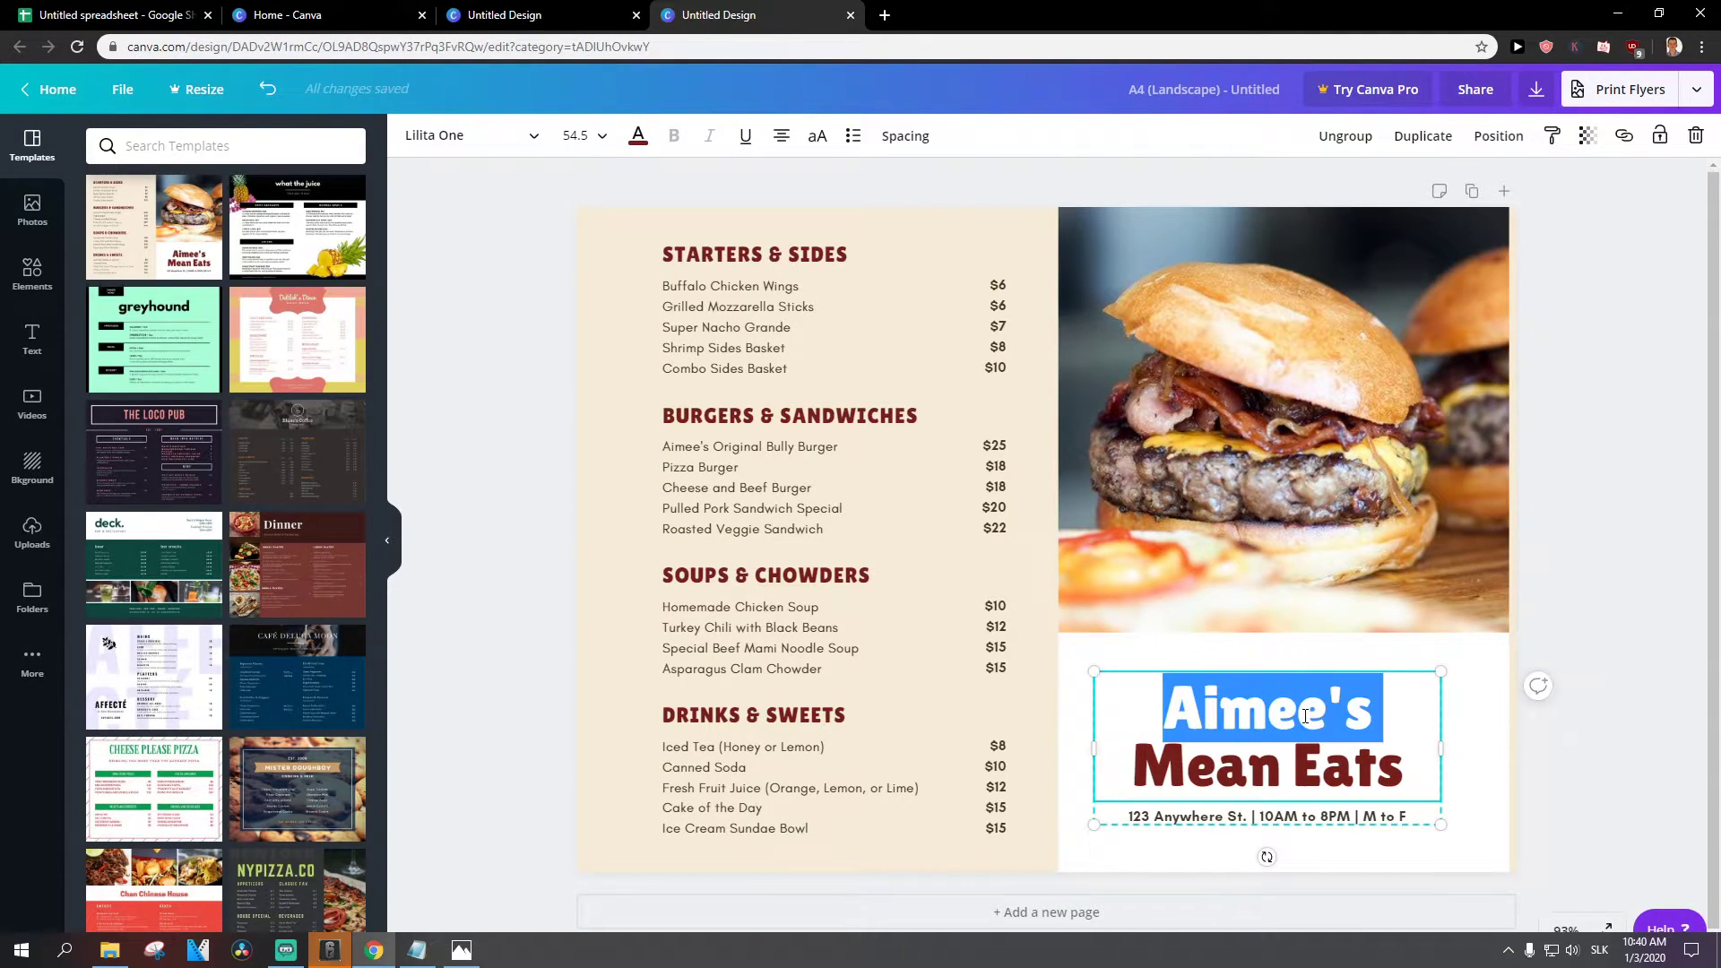
click(1267, 708)
drag(1131, 768, 1091, 691)
click(1410, 768)
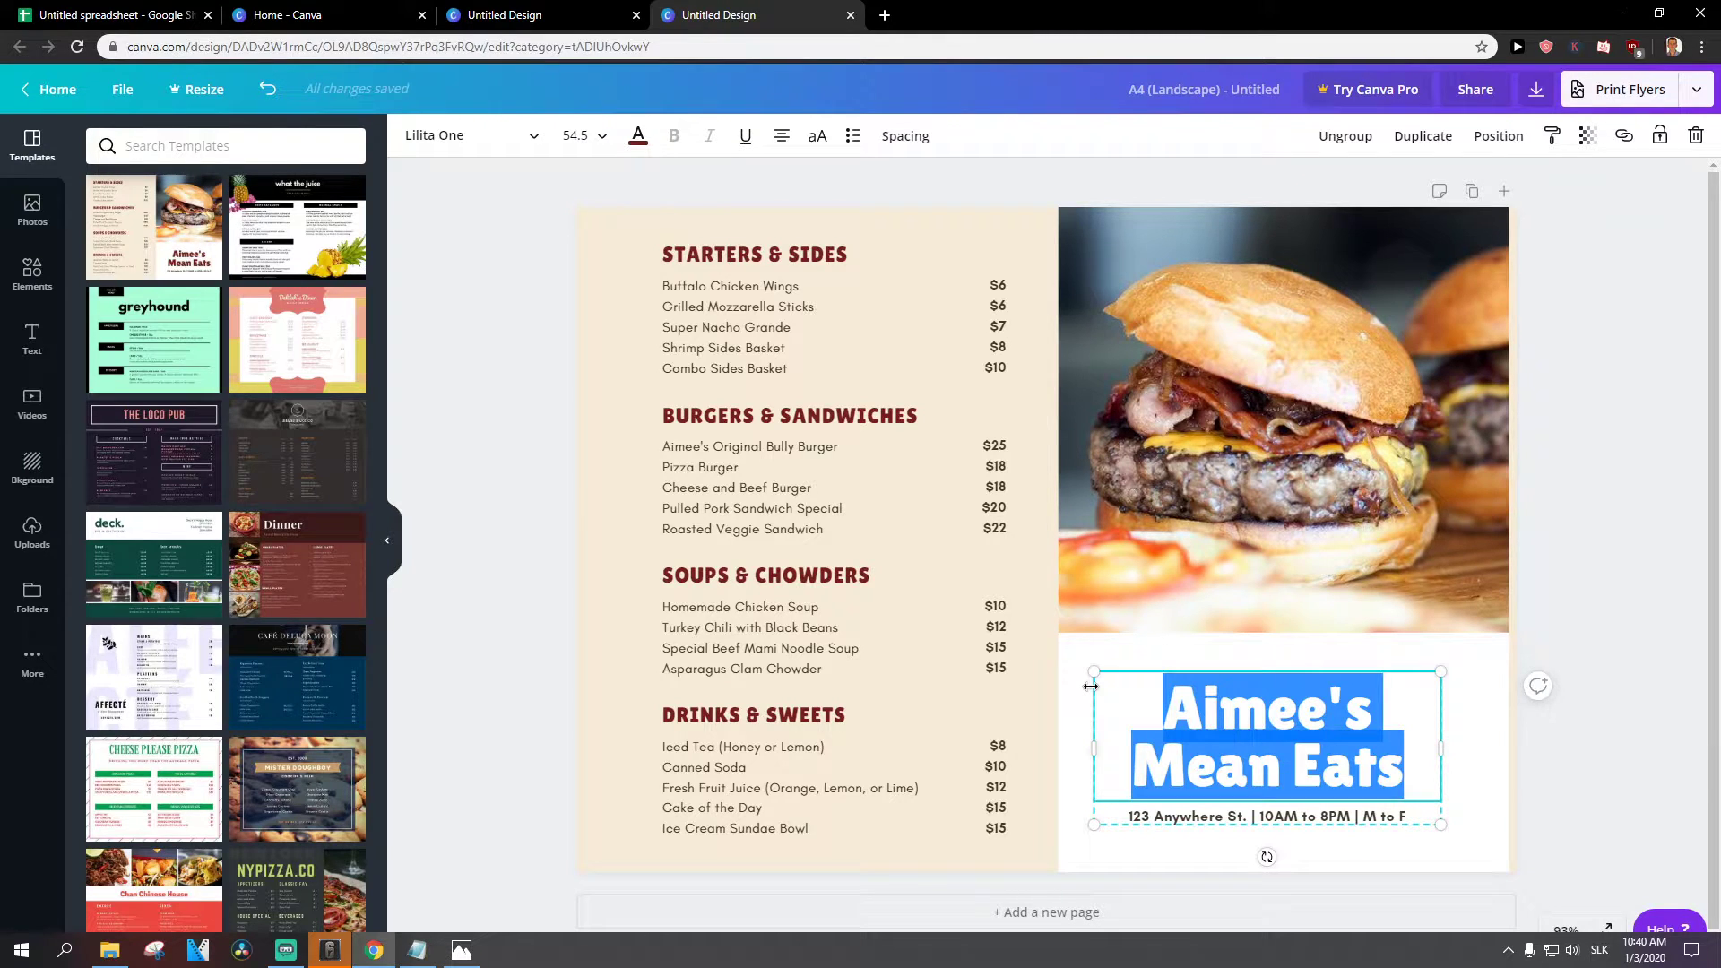
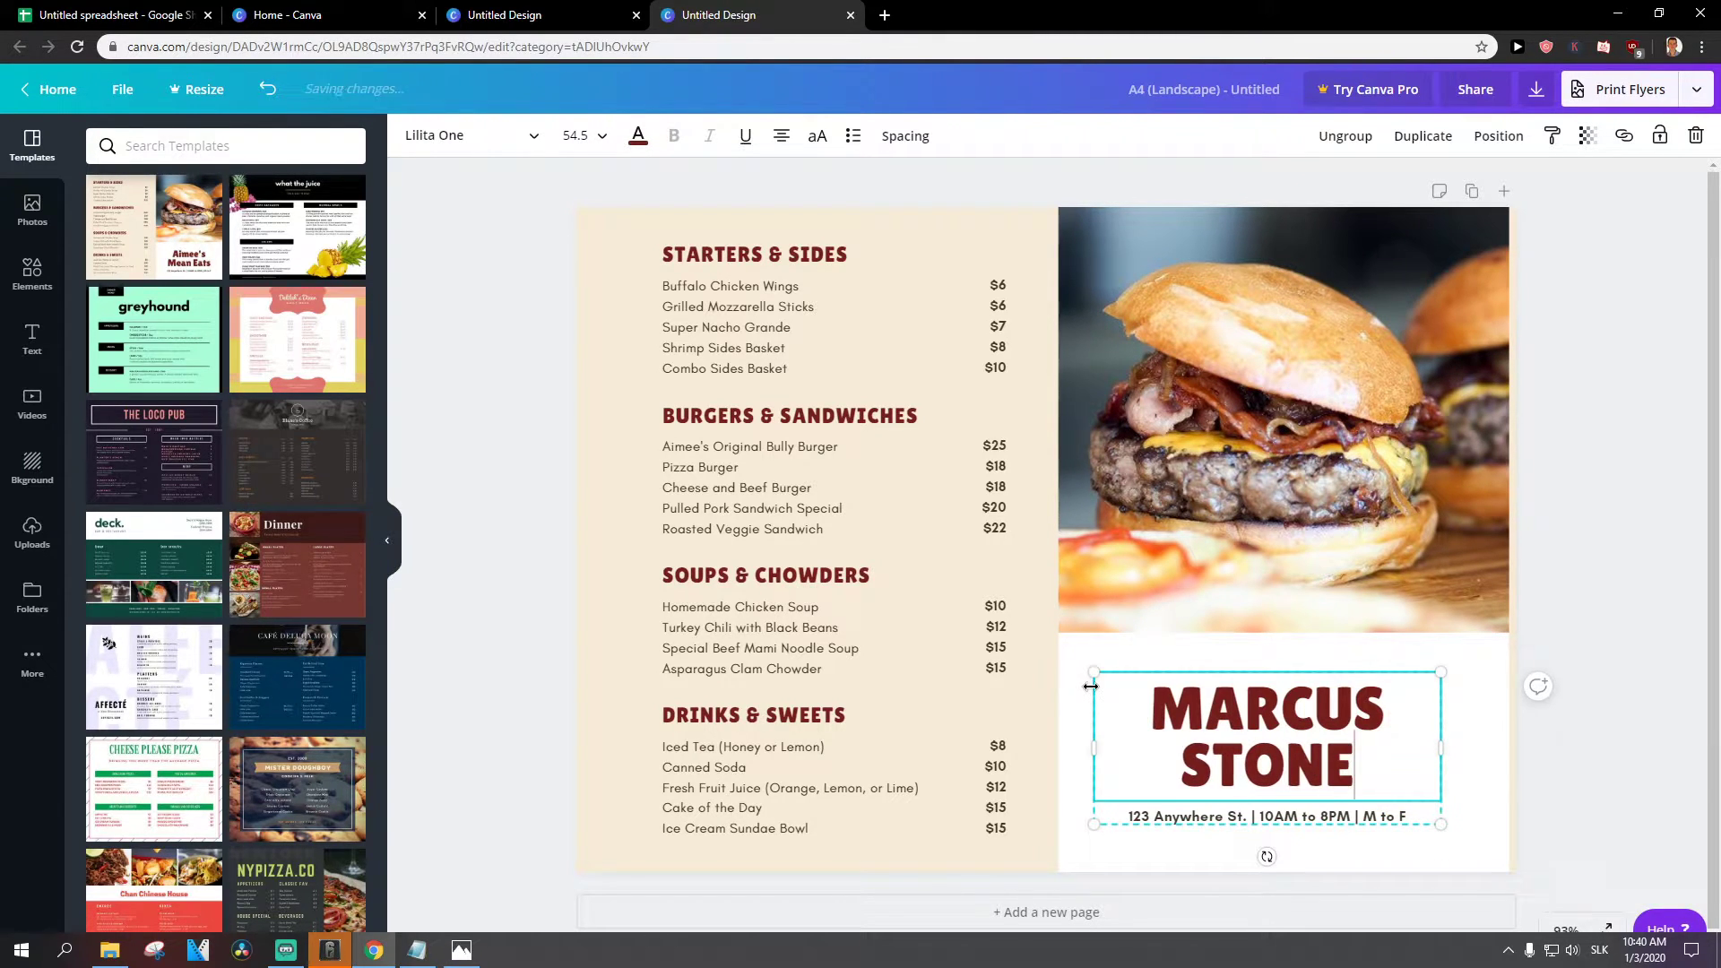
text( EATS)
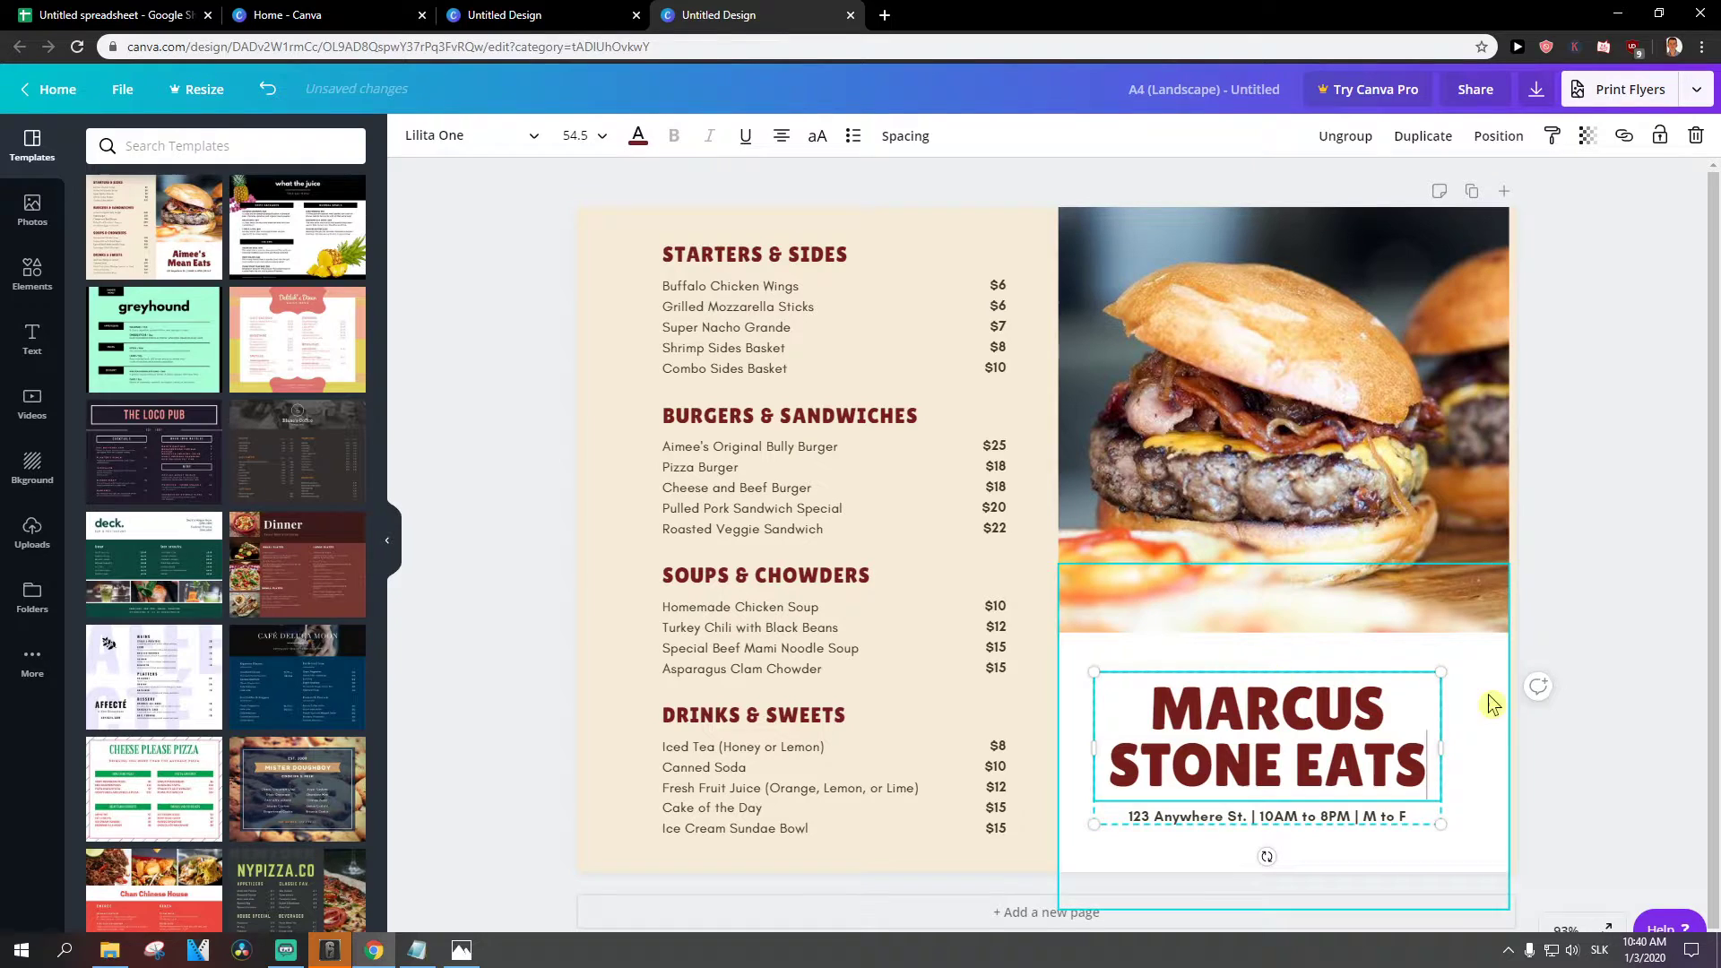
click(1222, 817)
Step: Edit the first item's name in the STARTERS & SIDES list
double_click(1218, 815)
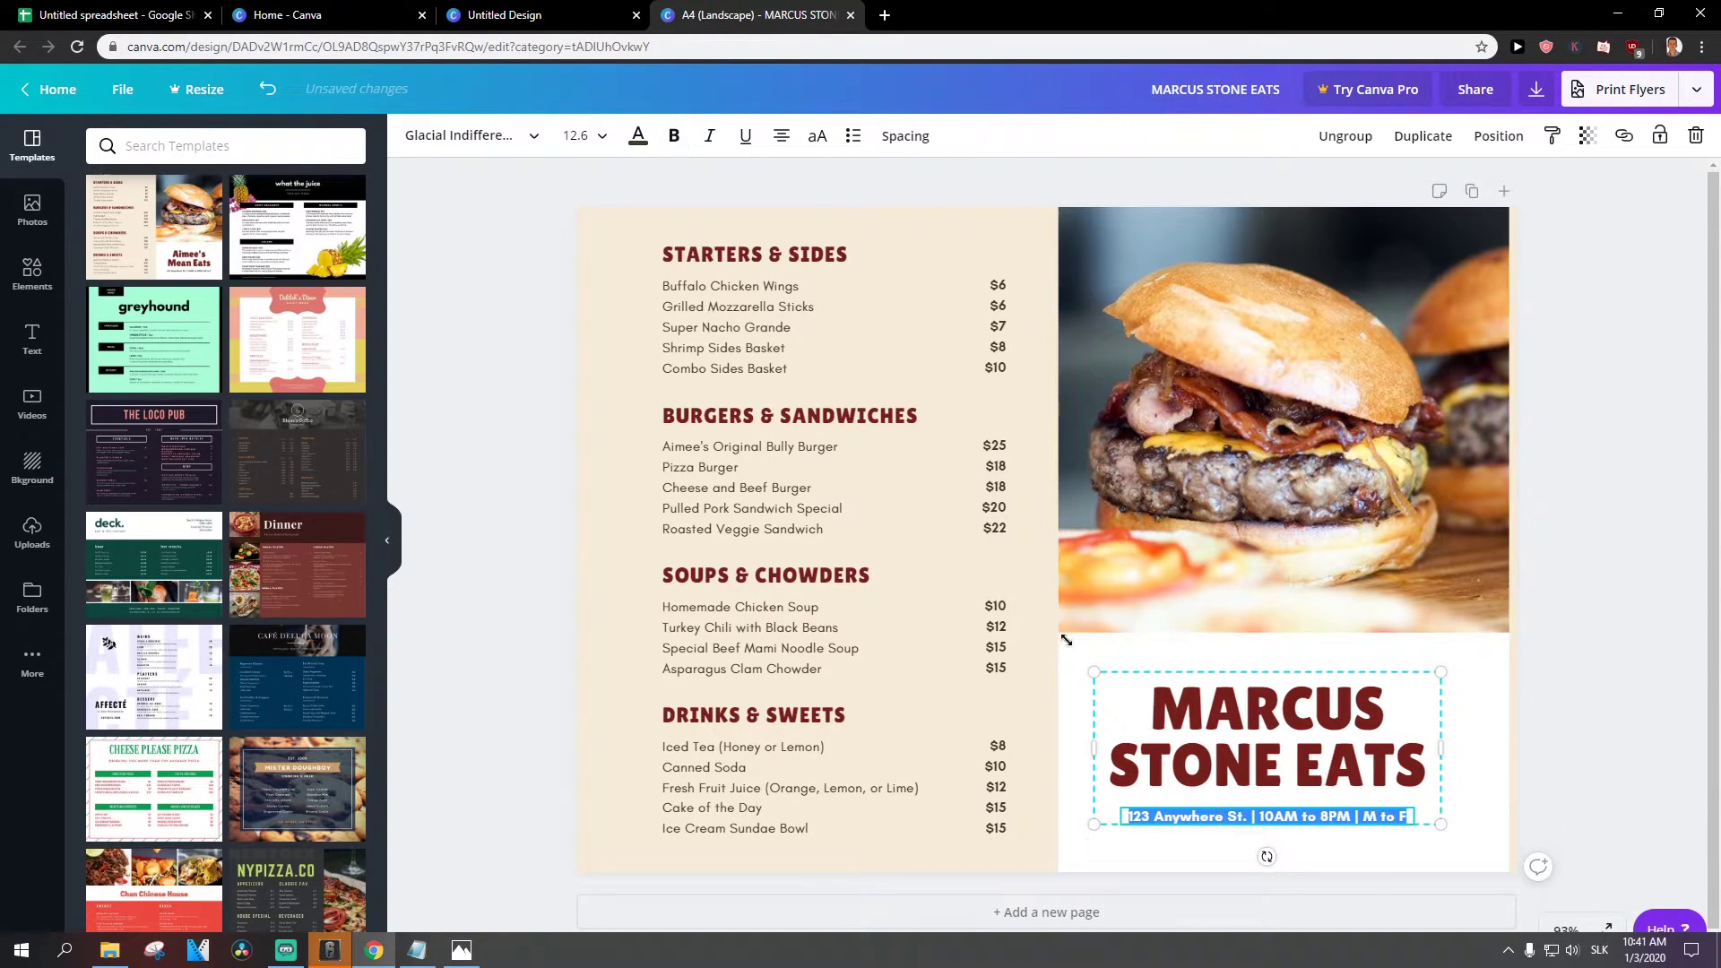
click(847, 296)
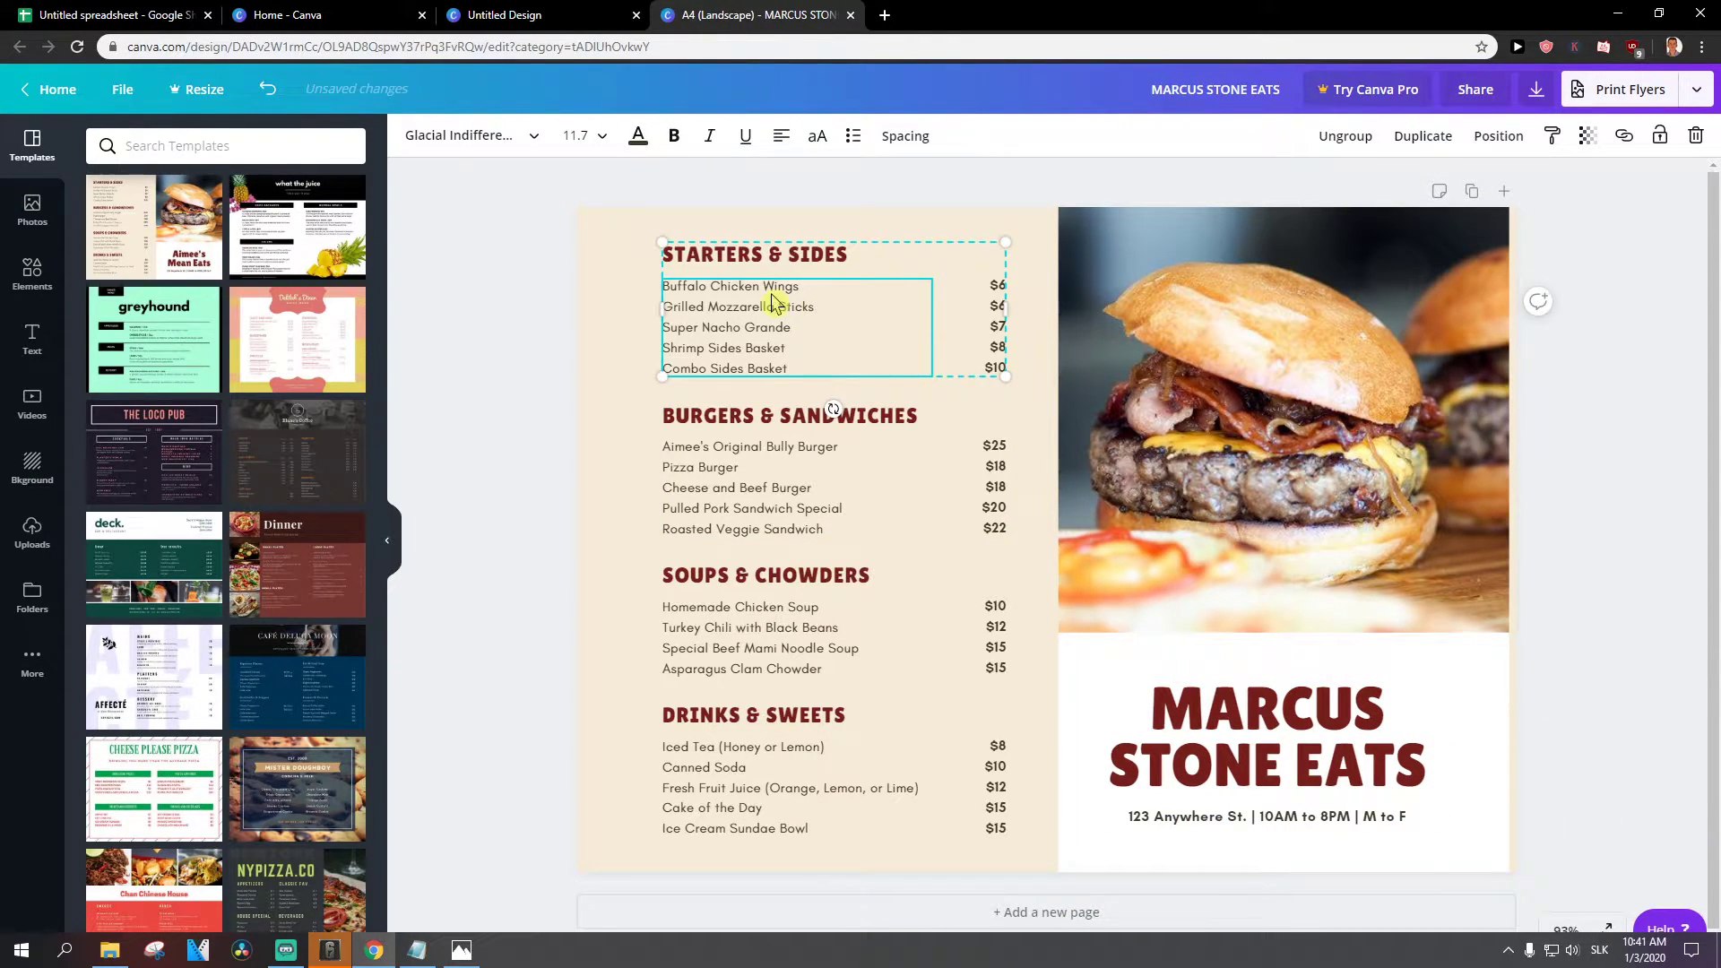
click(769, 261)
click(775, 321)
drag(663, 285, 799, 287)
text(Bsadawdas)
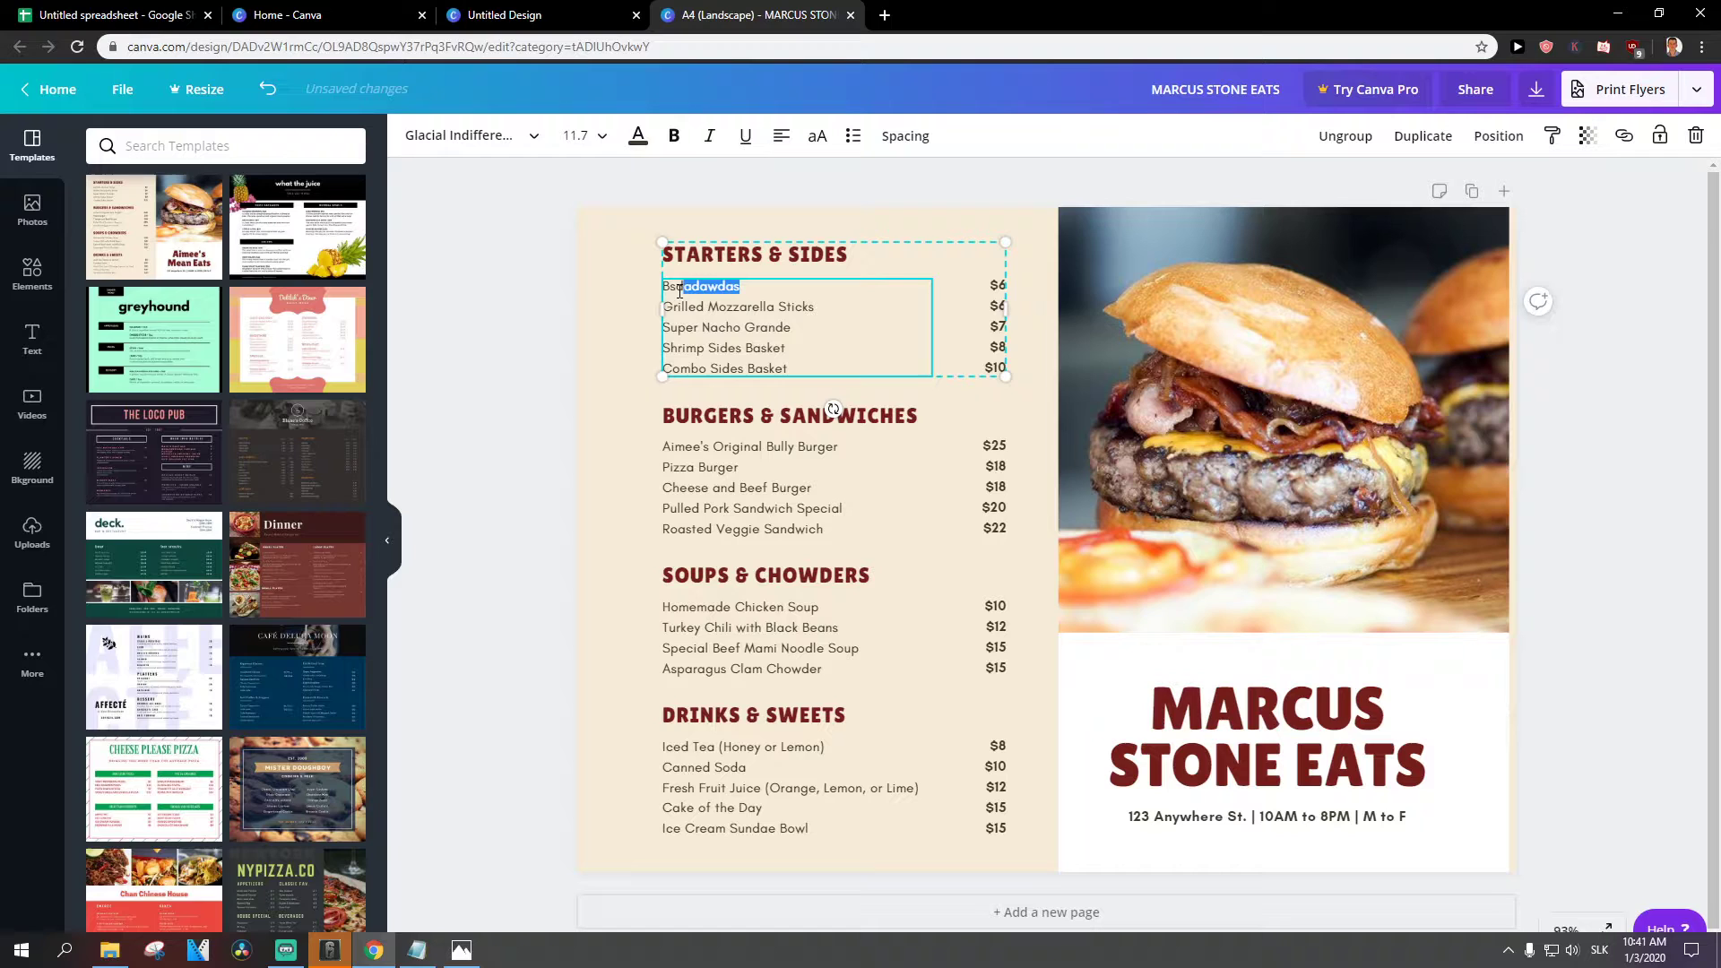
key(BackSpace)
Step: Make the first starter's $6 price bold and finish editing the menu text
double_click(998, 288)
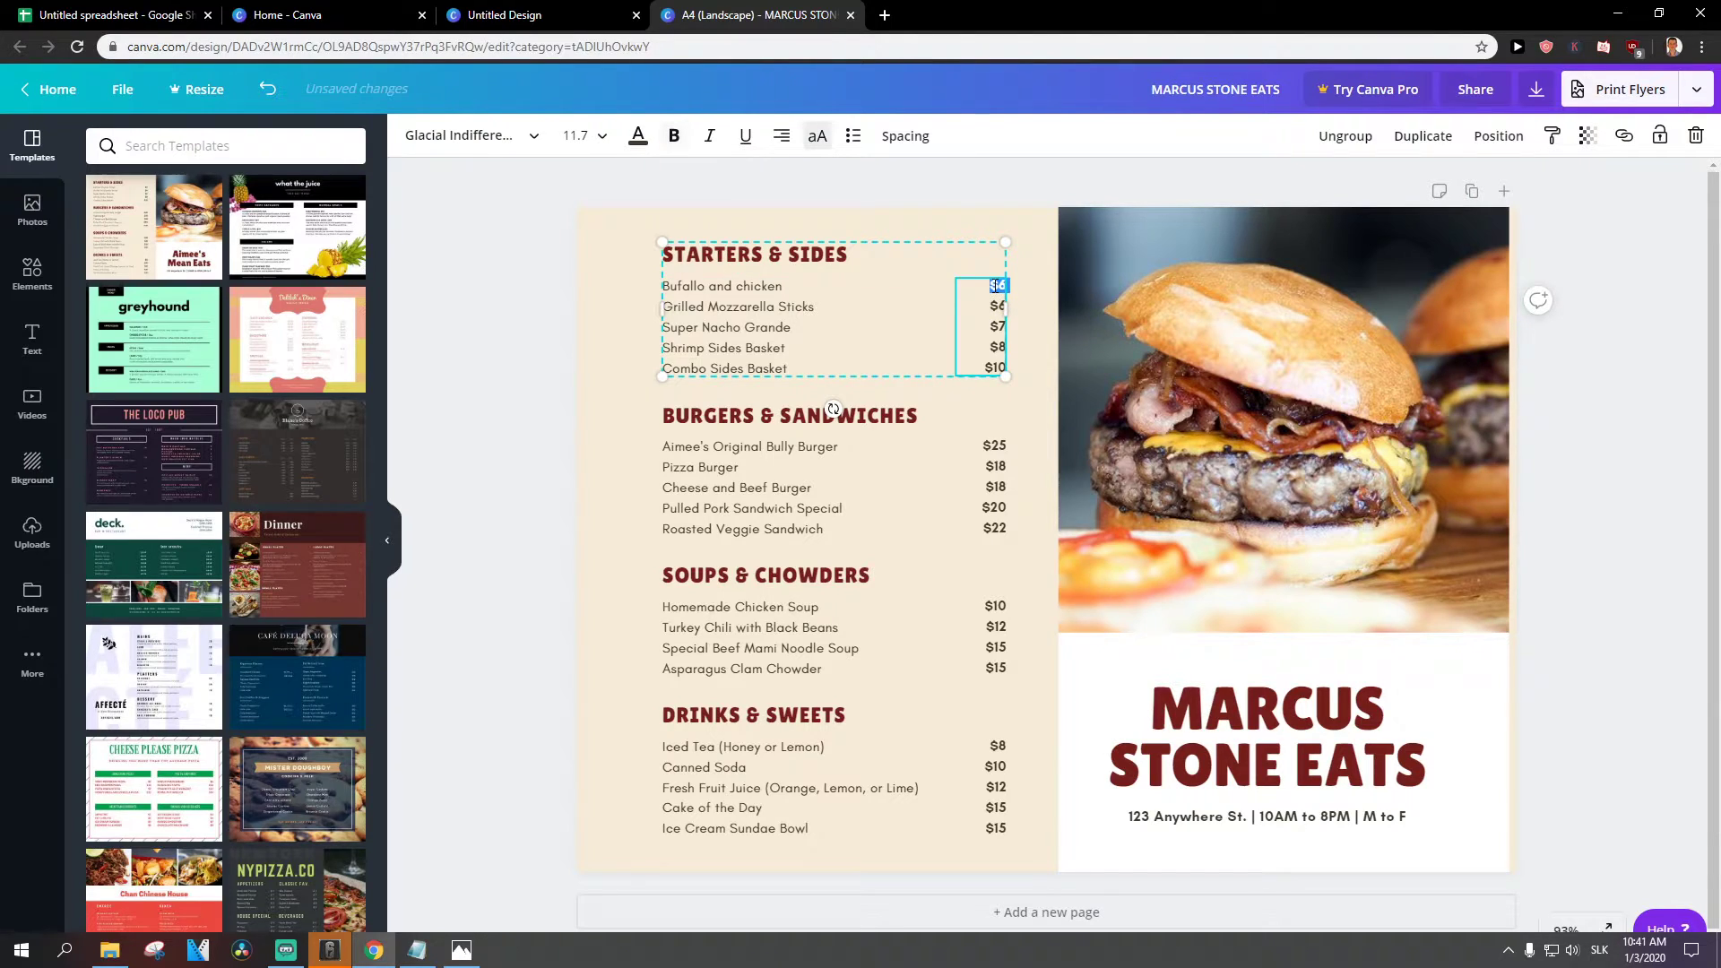
key(ctrl+b)
key(ctrl+b)
click(631, 343)
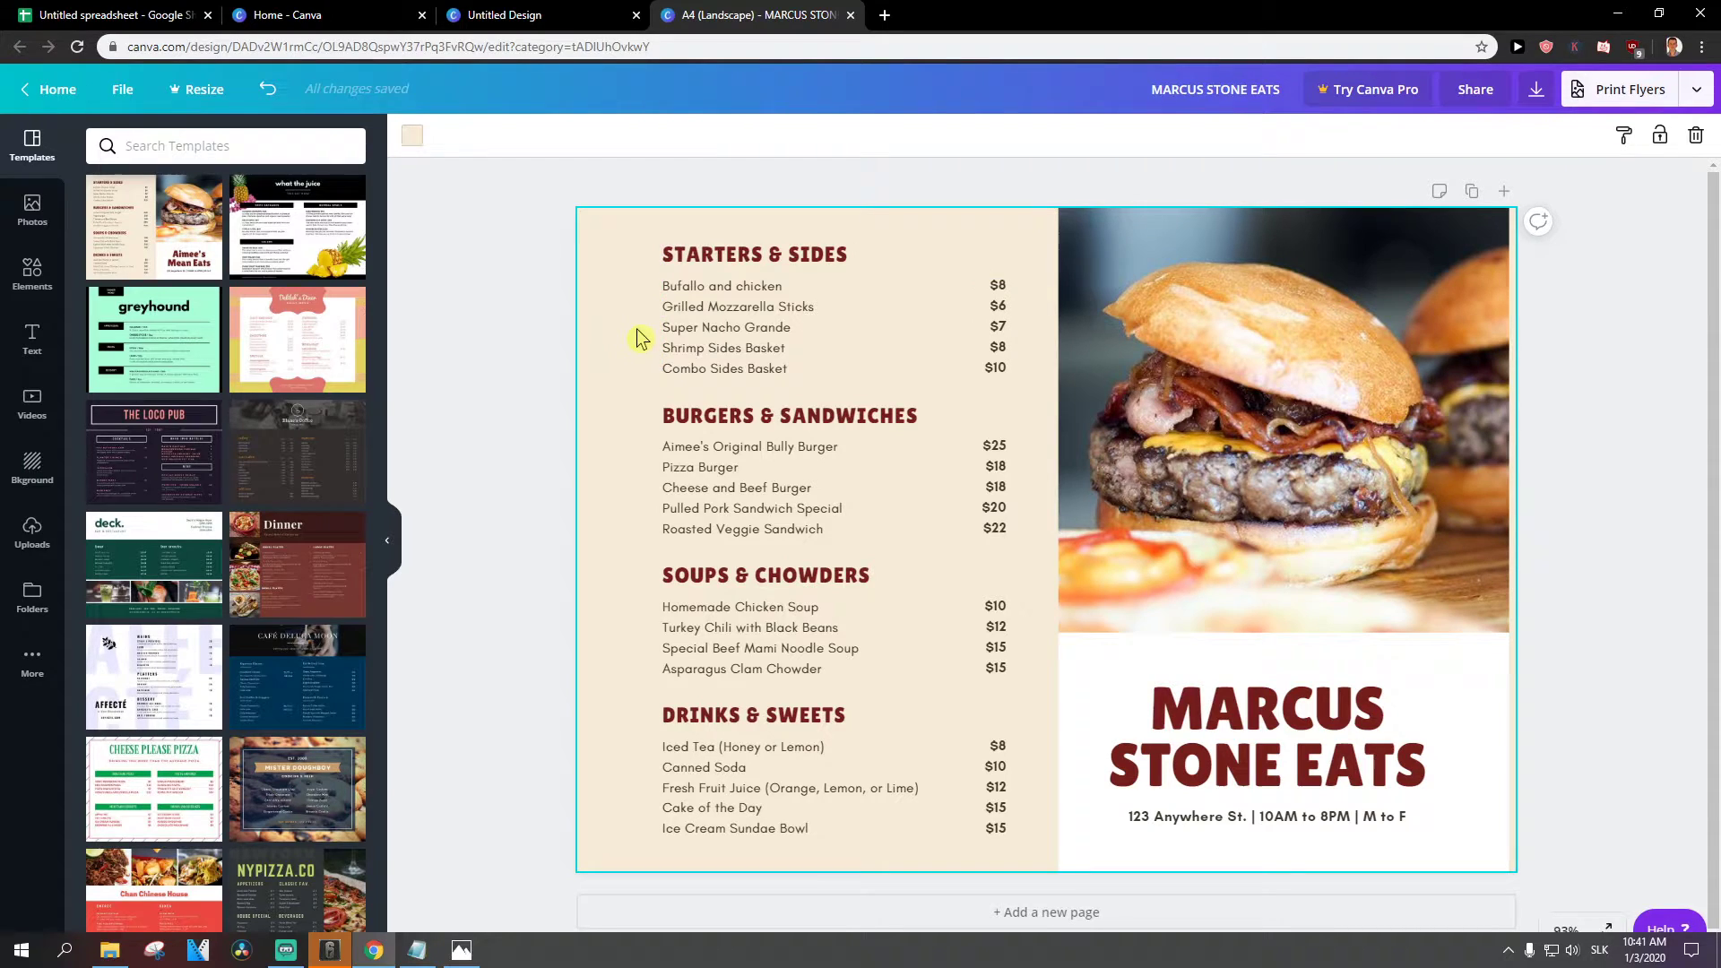
key(alt+Tab)
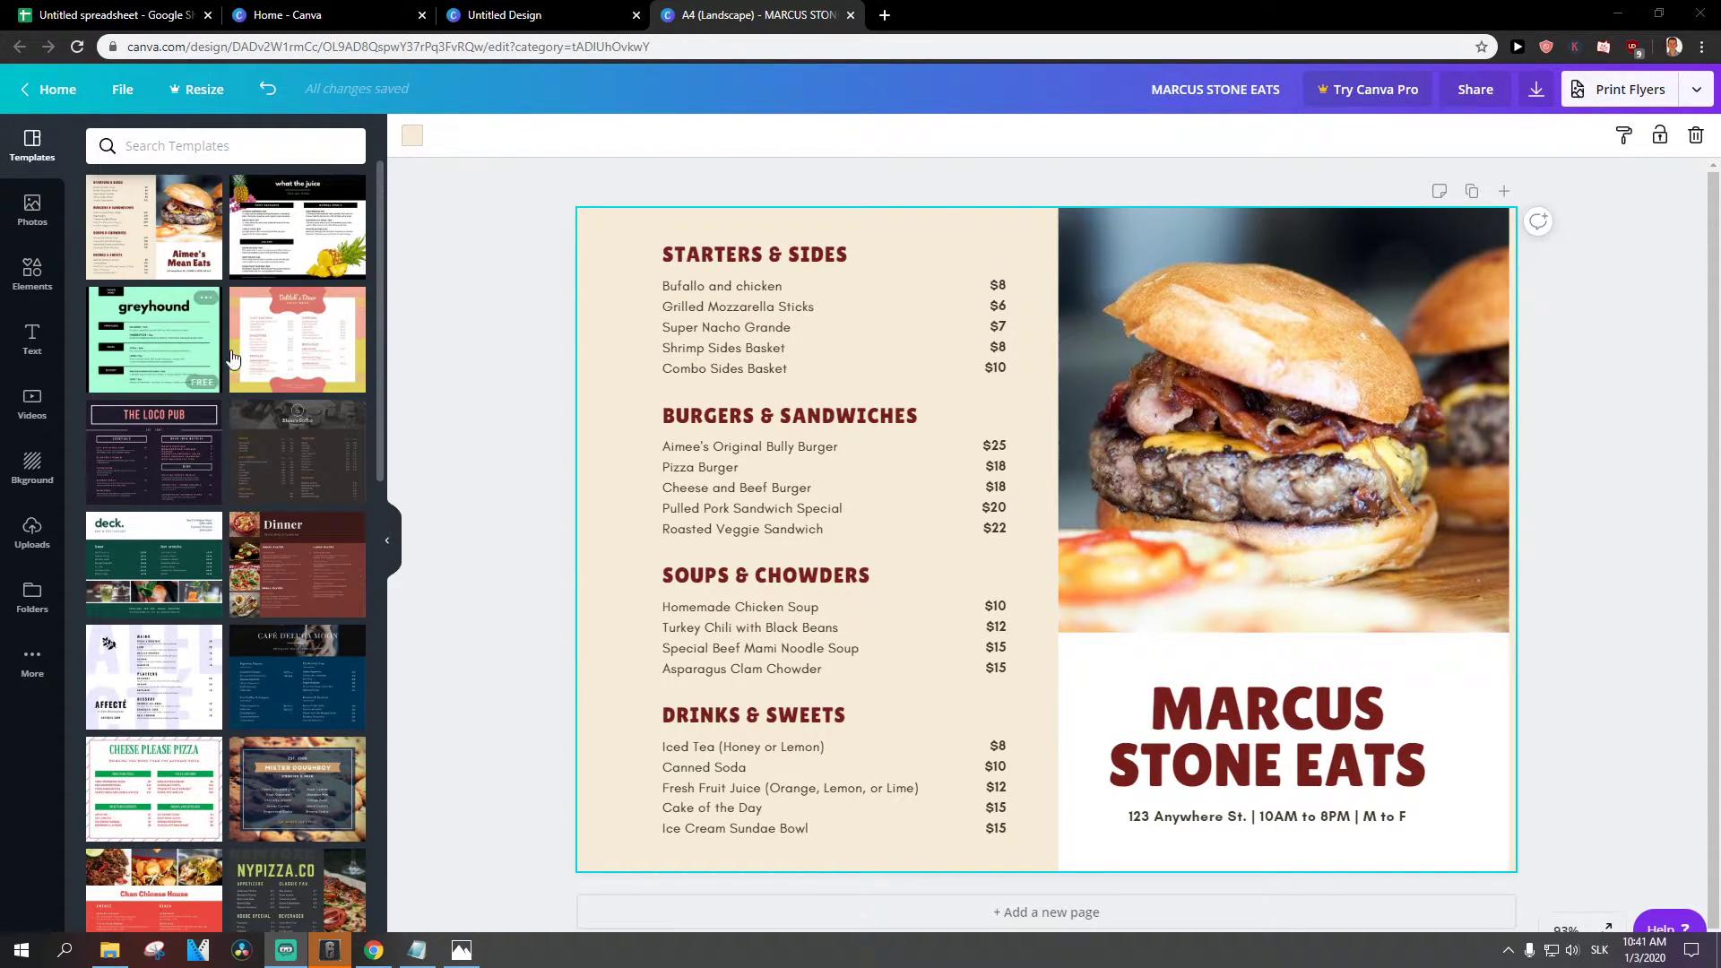
Step: Swap in the Dinner template, then reapply Aimee's Mean Eats and delete its burger photo
click(266, 558)
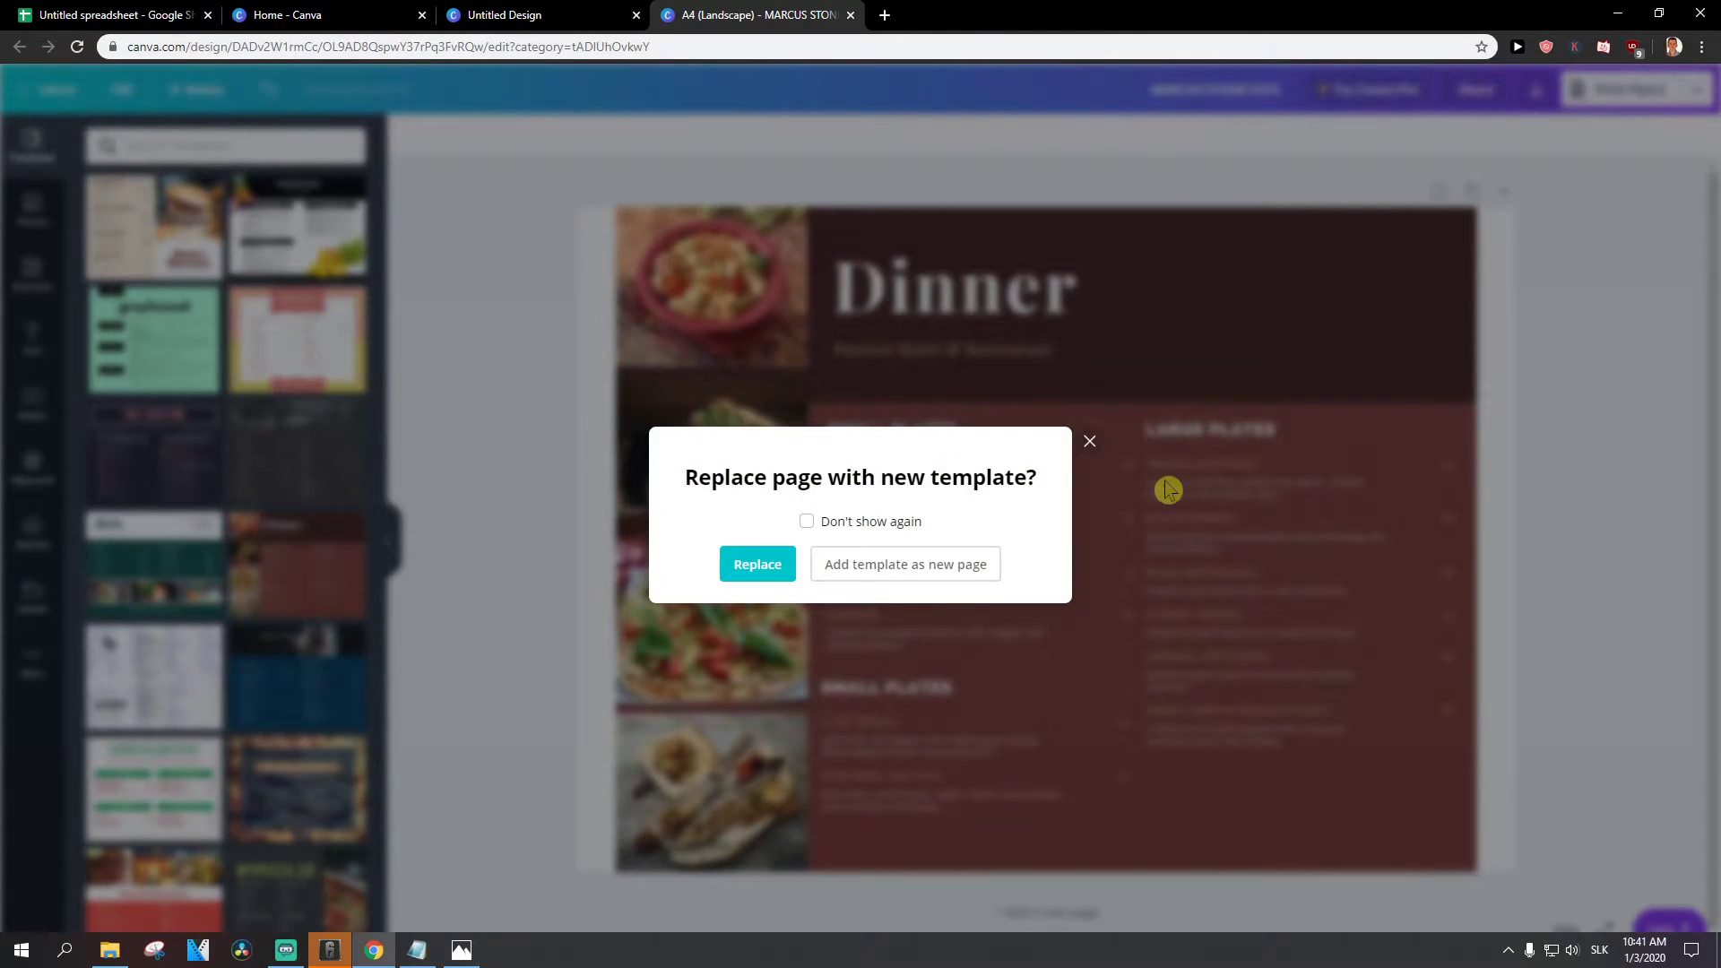
click(759, 570)
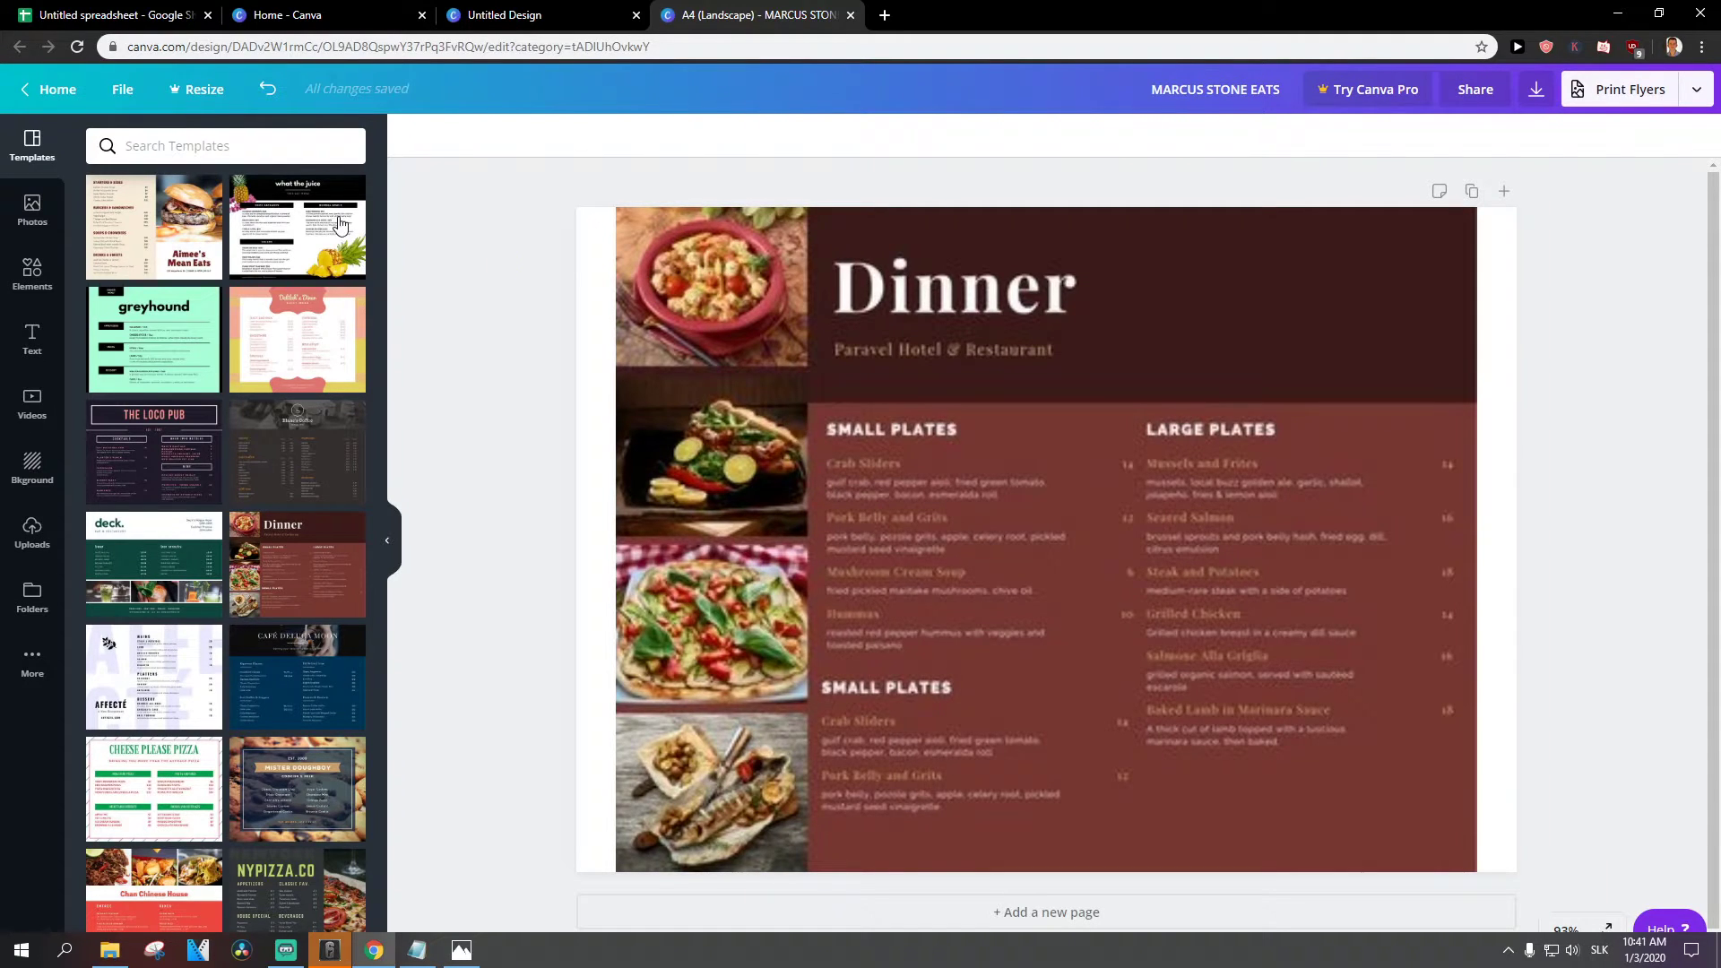
click(149, 226)
click(1267, 428)
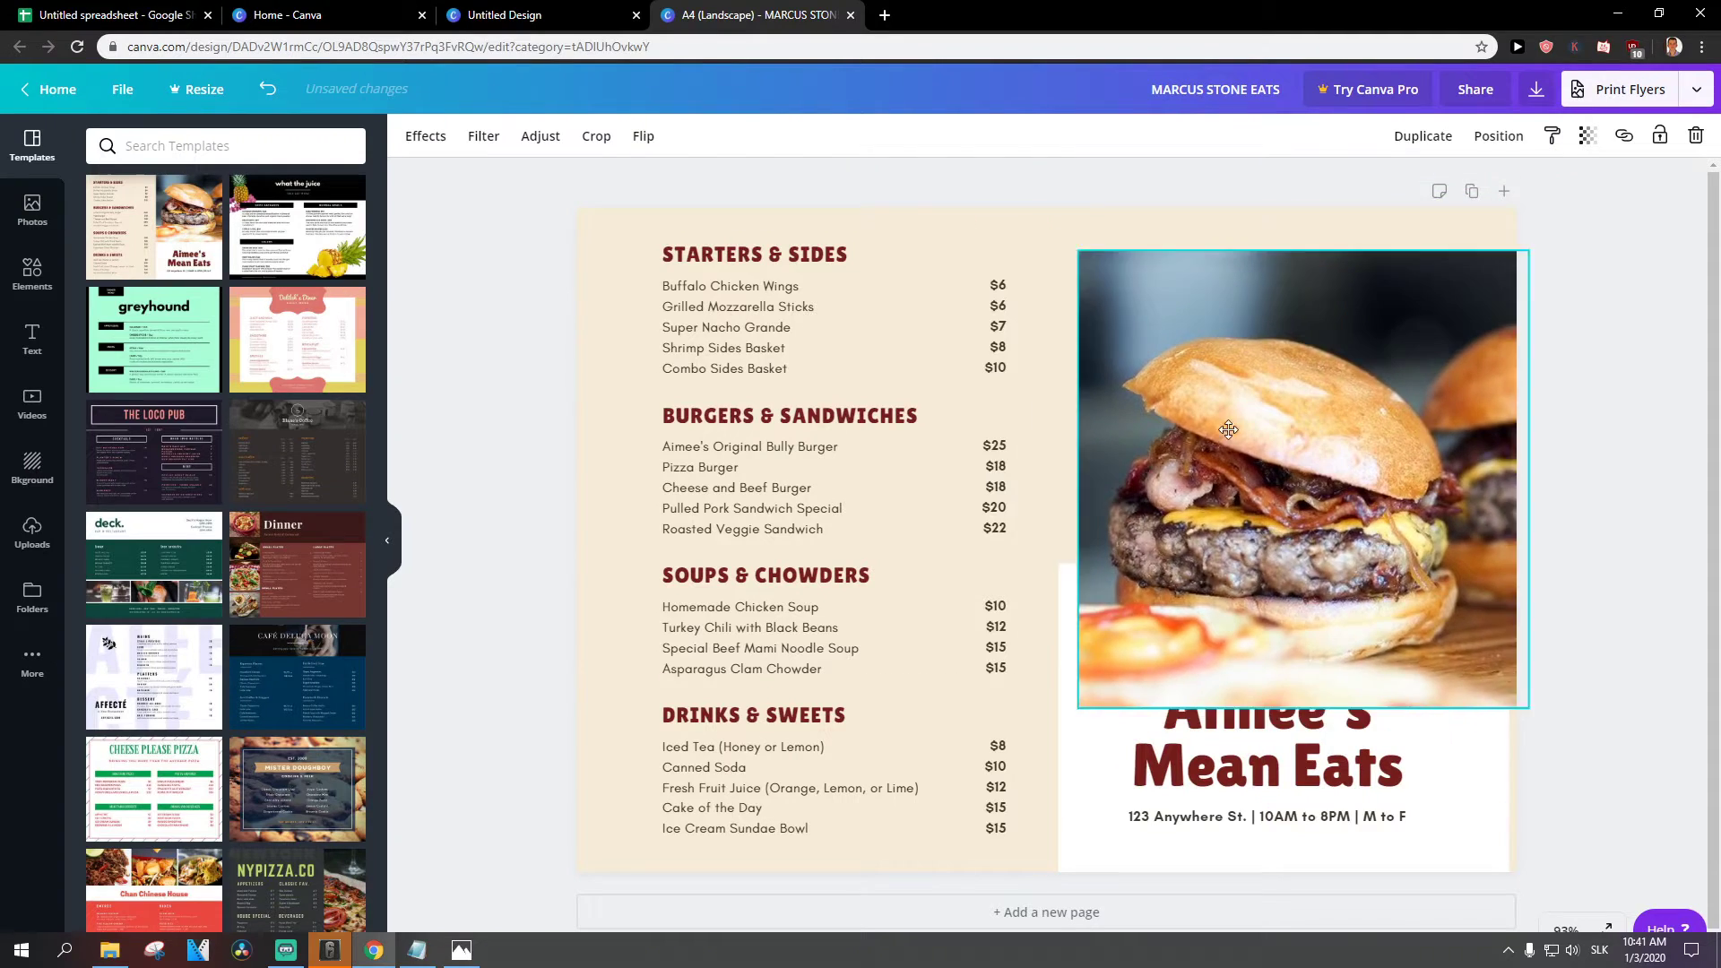
key(Delete)
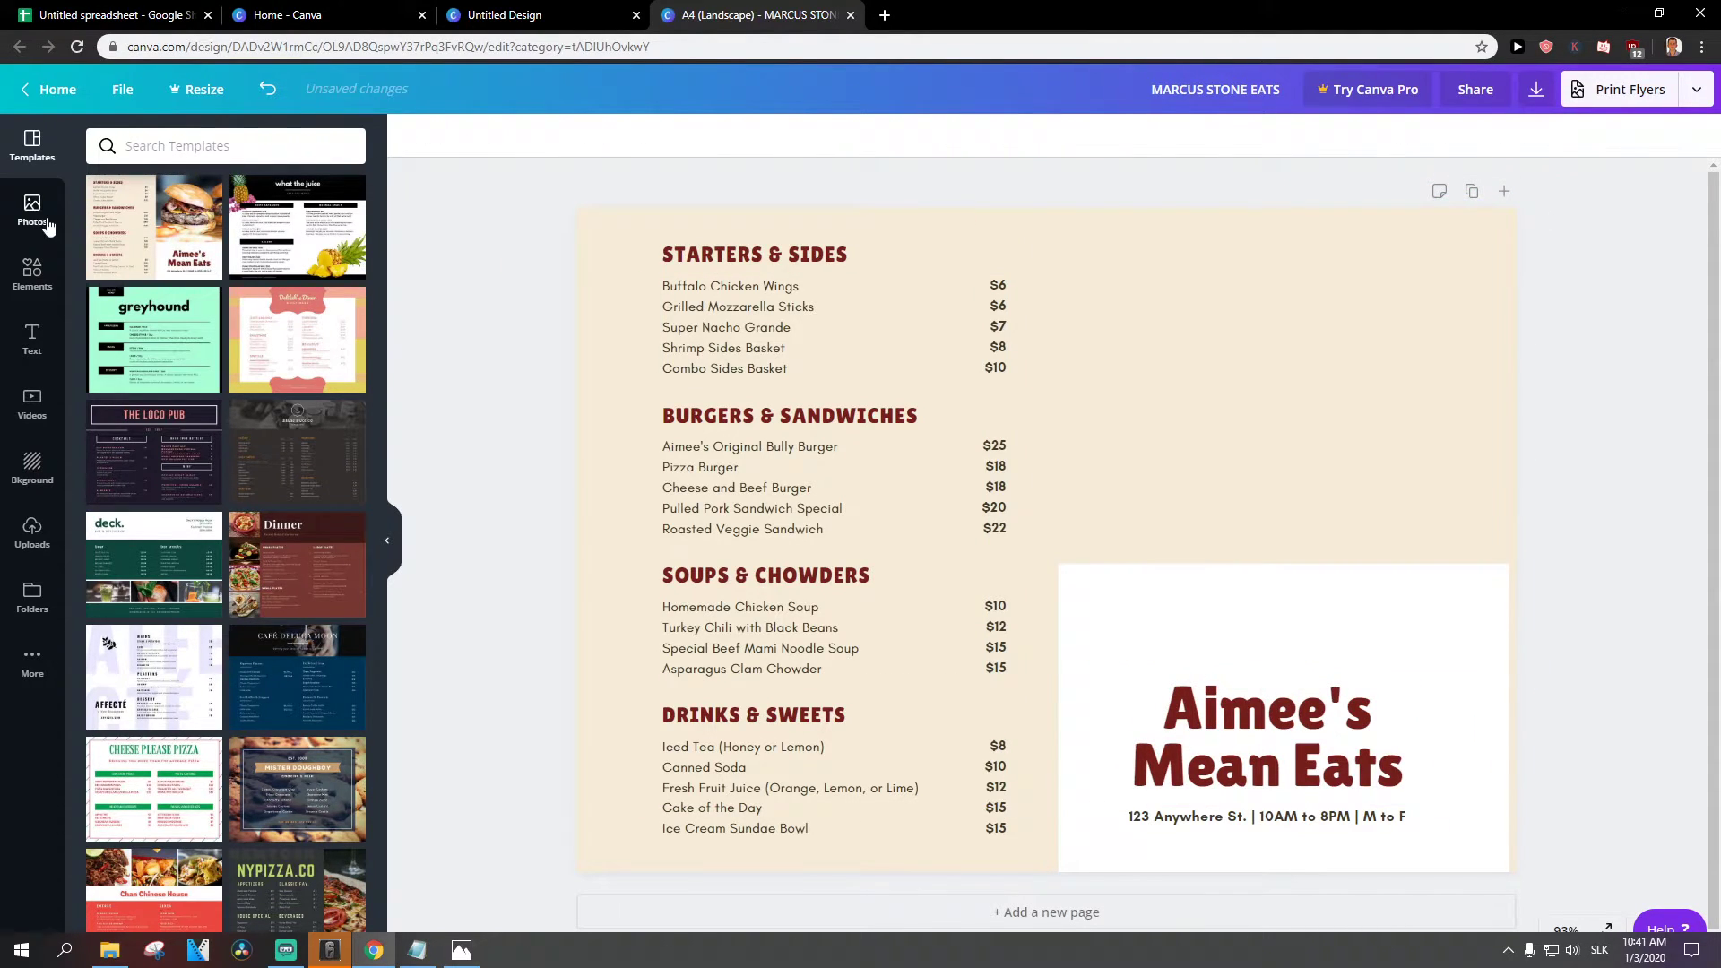
Step: Add a cartoon burger graphic from an Elements search for 'burger', then delete it
click(32, 269)
click(148, 143)
text(burger)
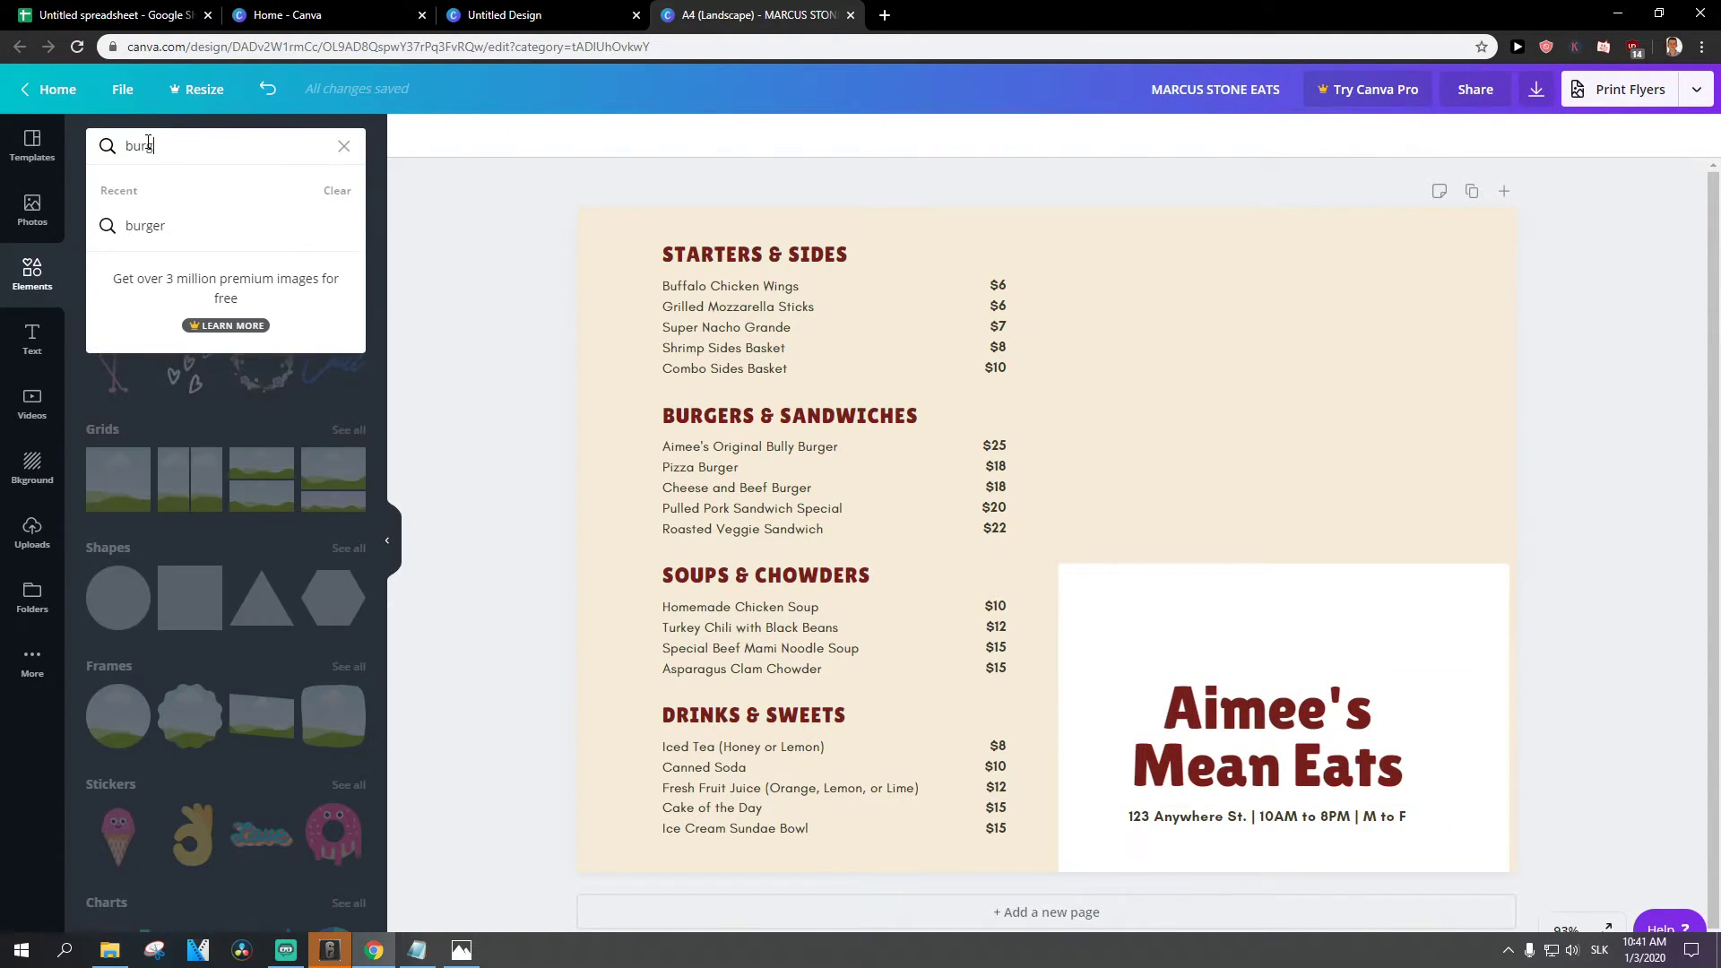
key(Return)
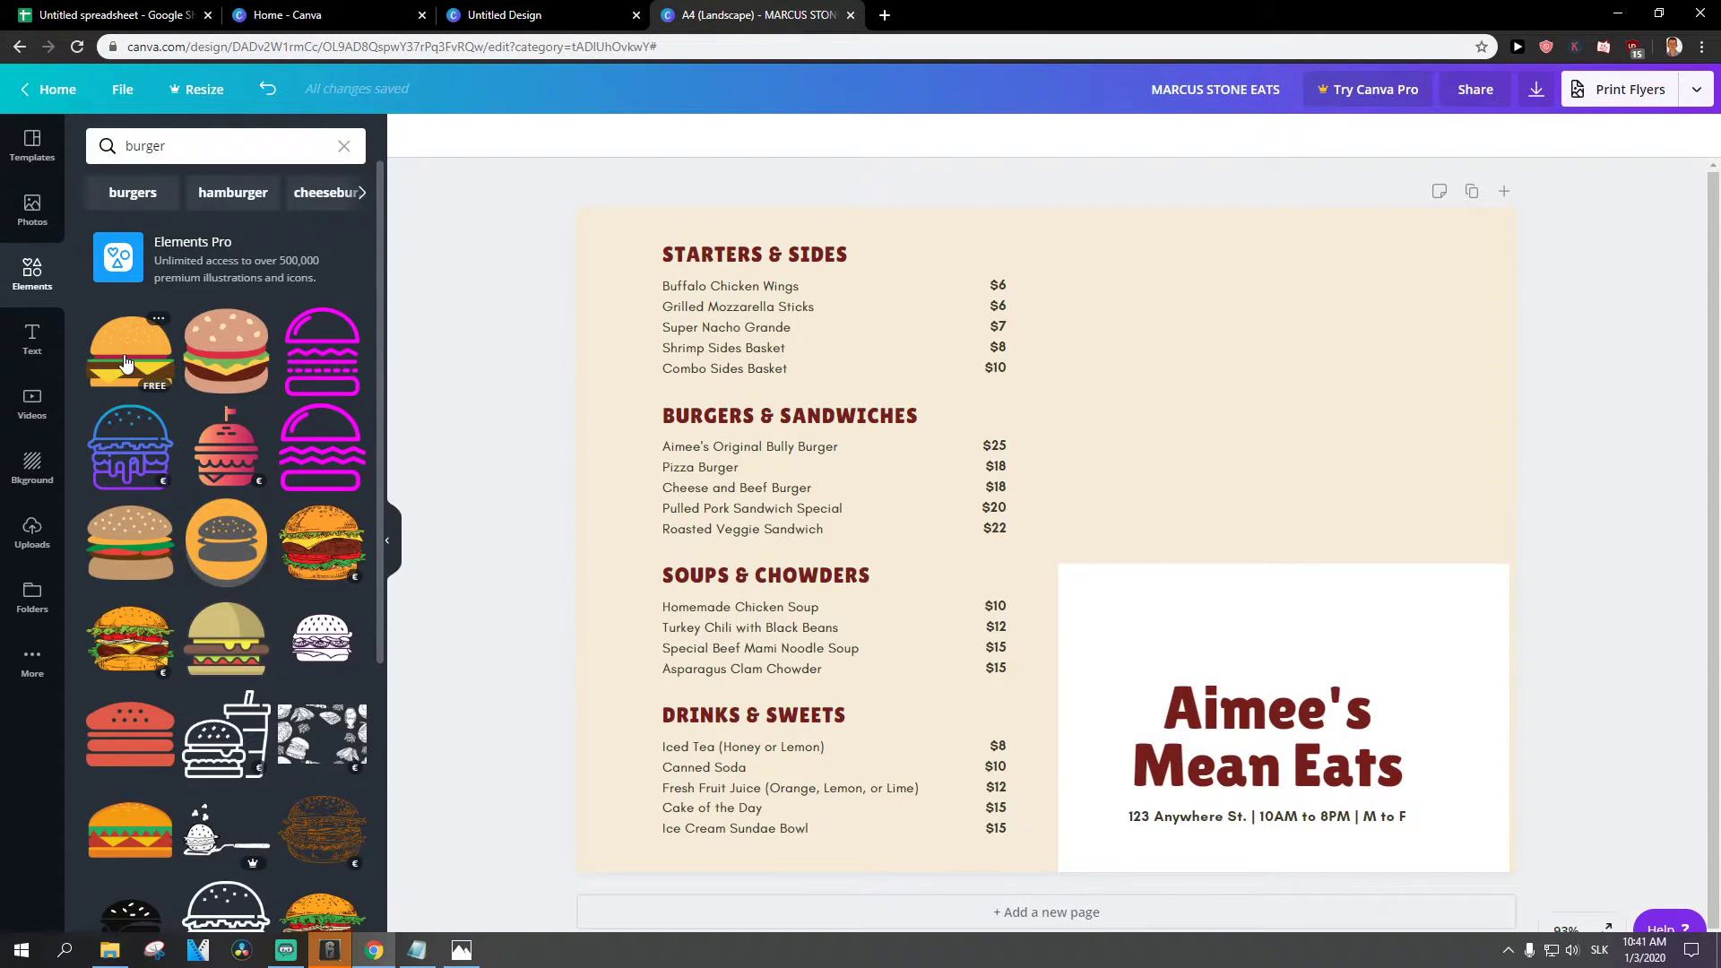
click(204, 331)
drag(1133, 559, 1372, 421)
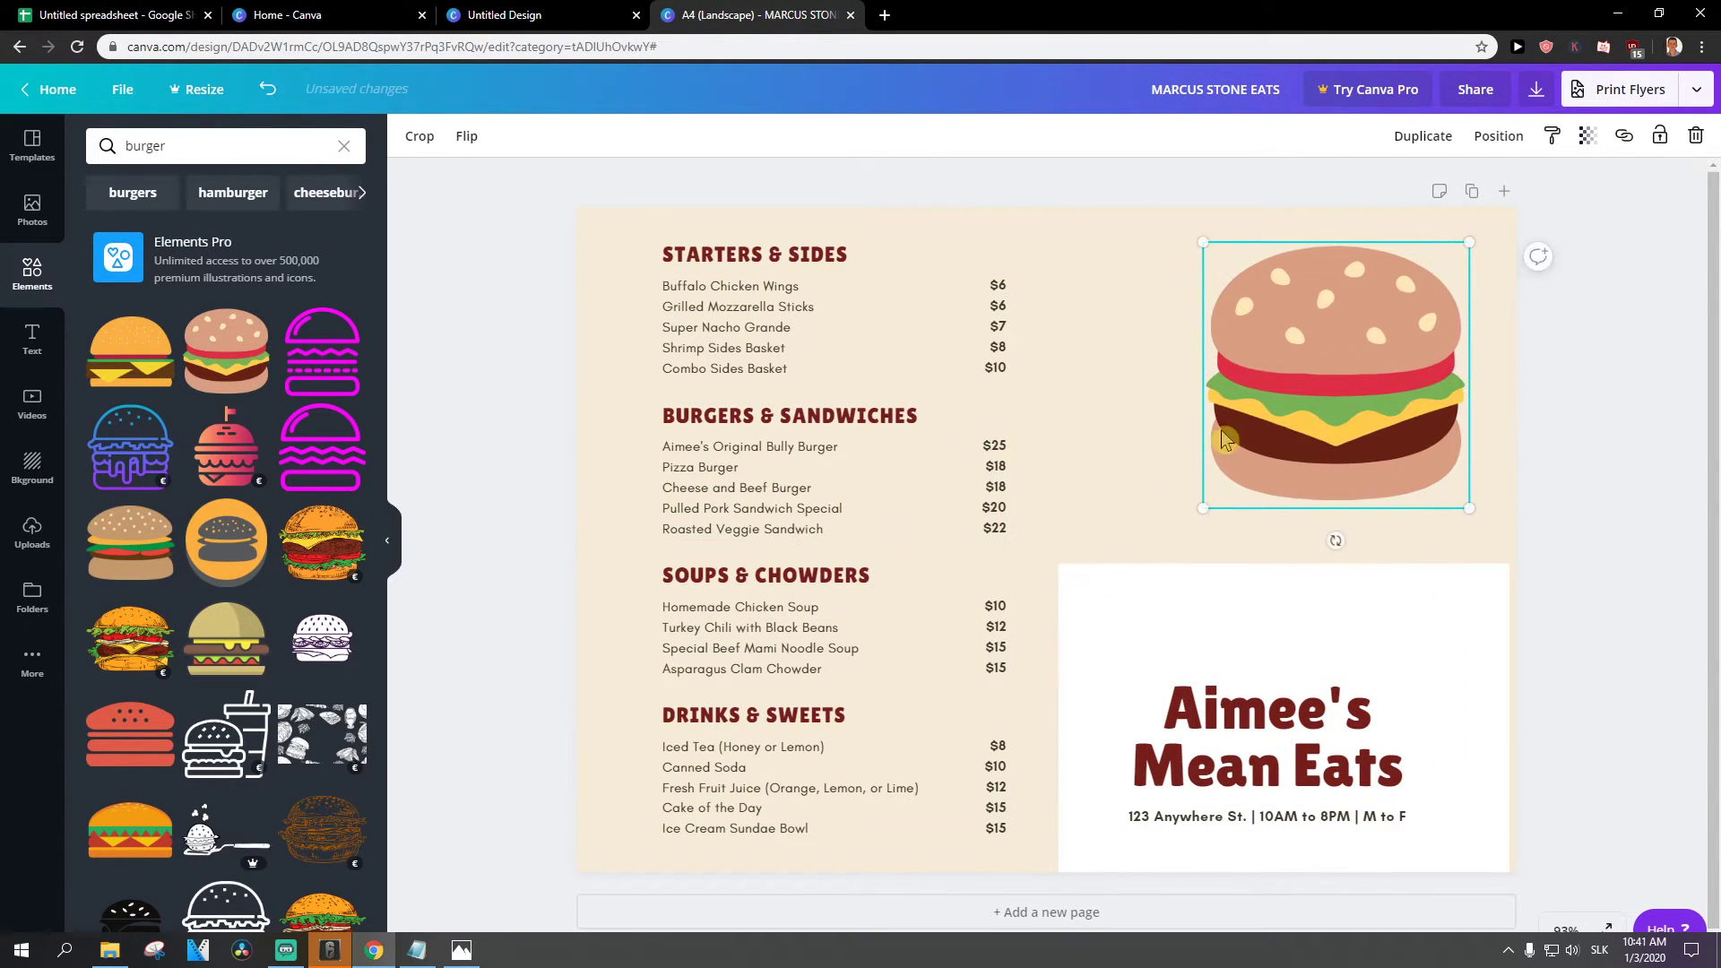
key(Delete)
click(32, 211)
Step: Add a flaming burger stock photo and position it above the white title panel
click(140, 150)
text(burger)
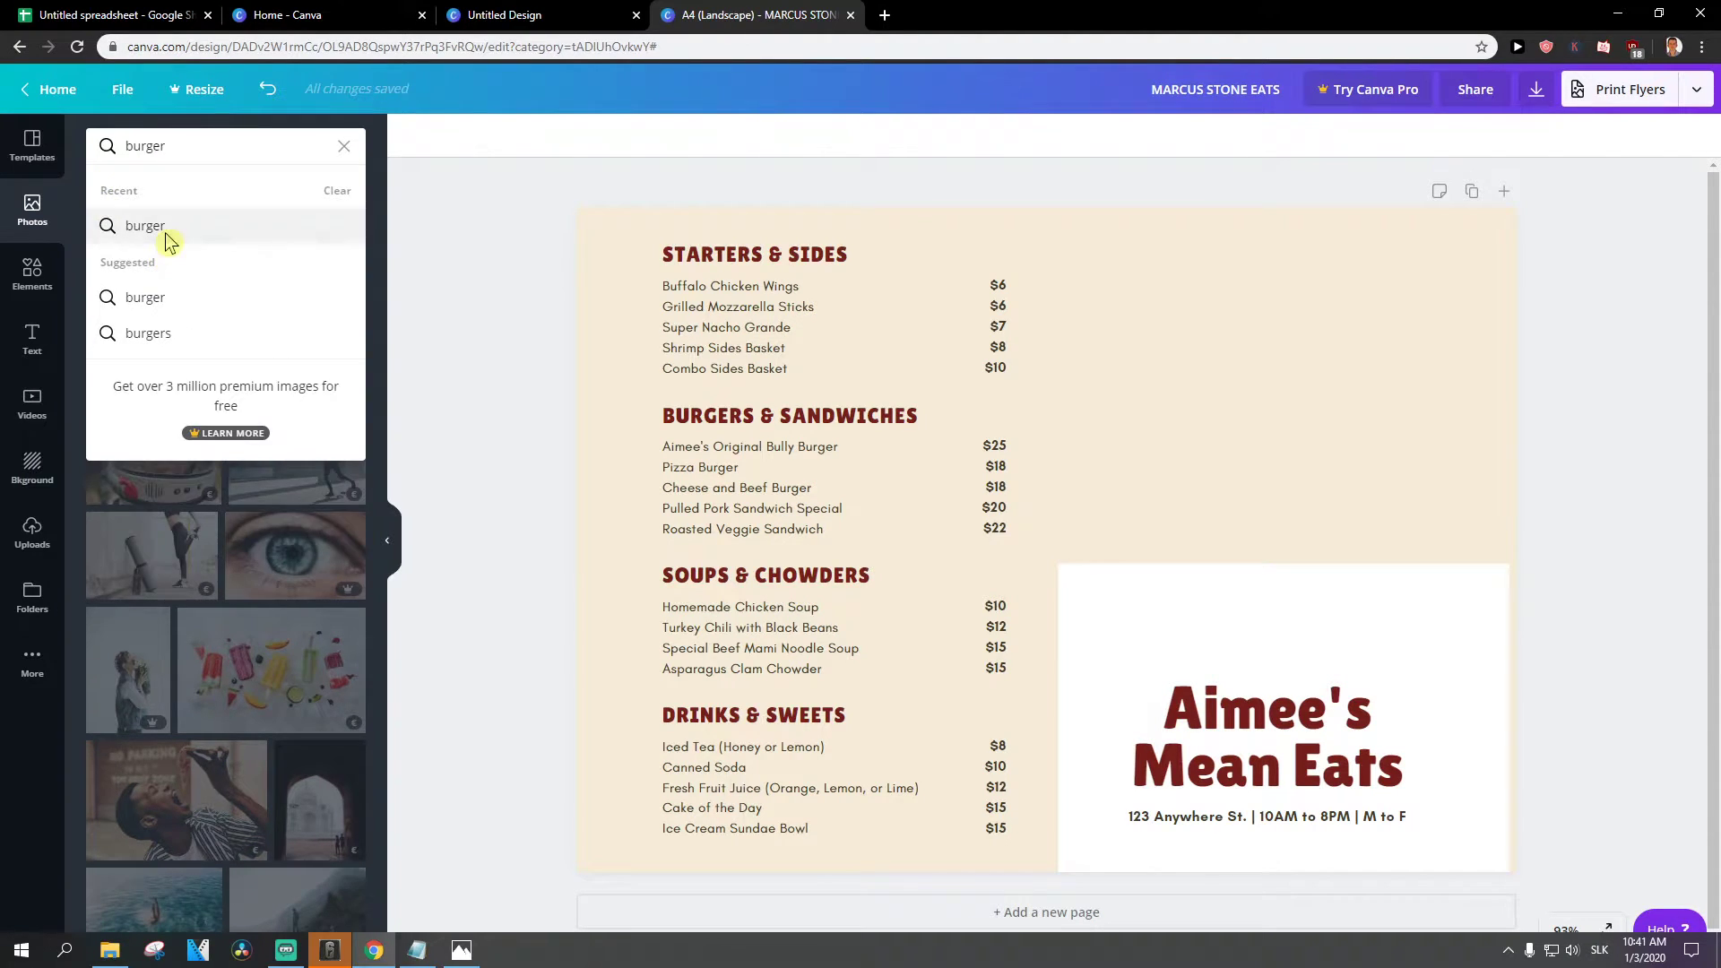
click(165, 228)
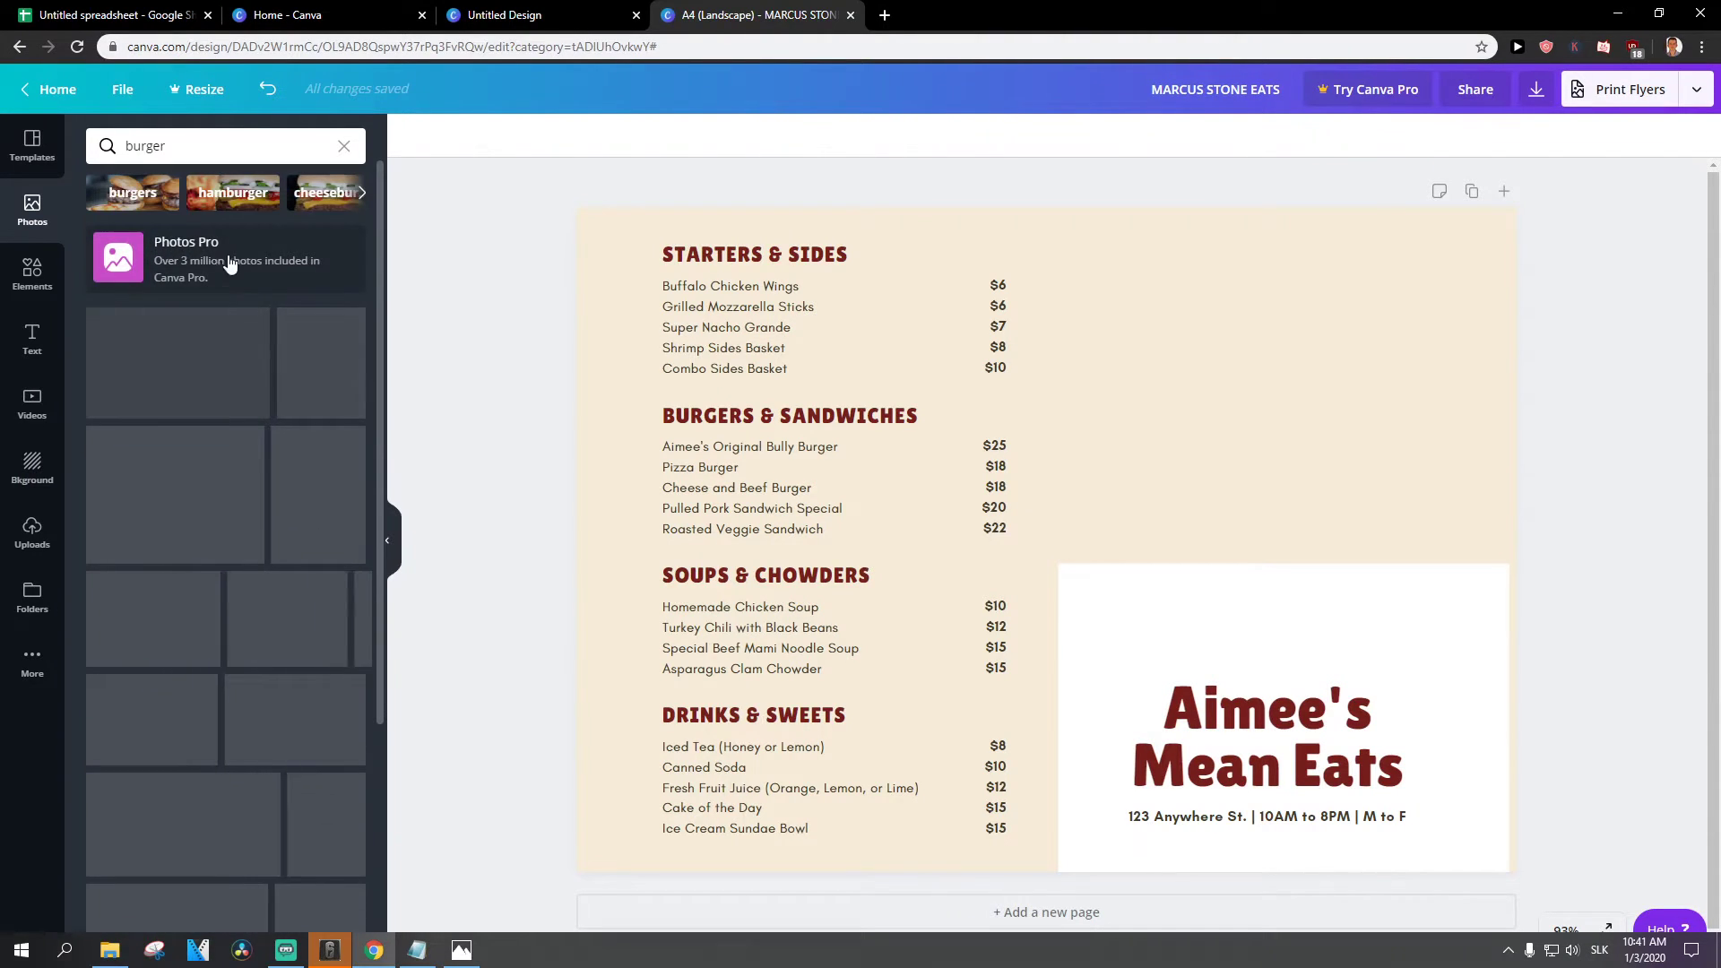
click(176, 494)
drag(1395, 273, 1511, 219)
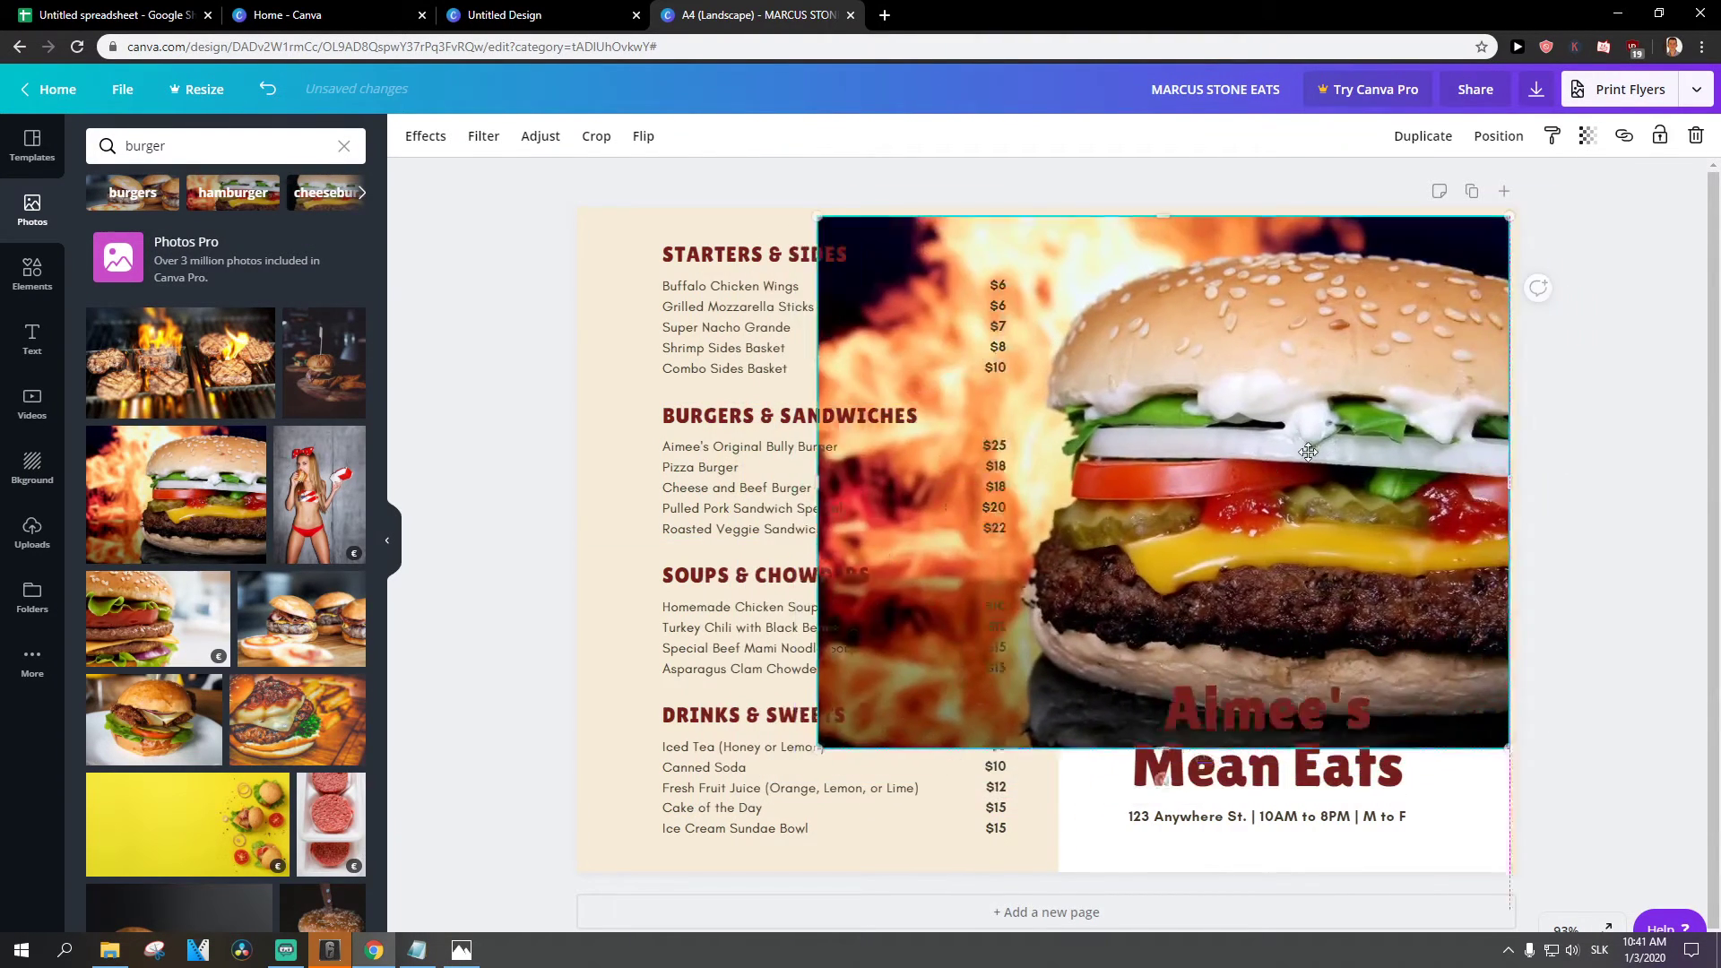
drag(1165, 493, 1284, 448)
drag(986, 681, 1120, 492)
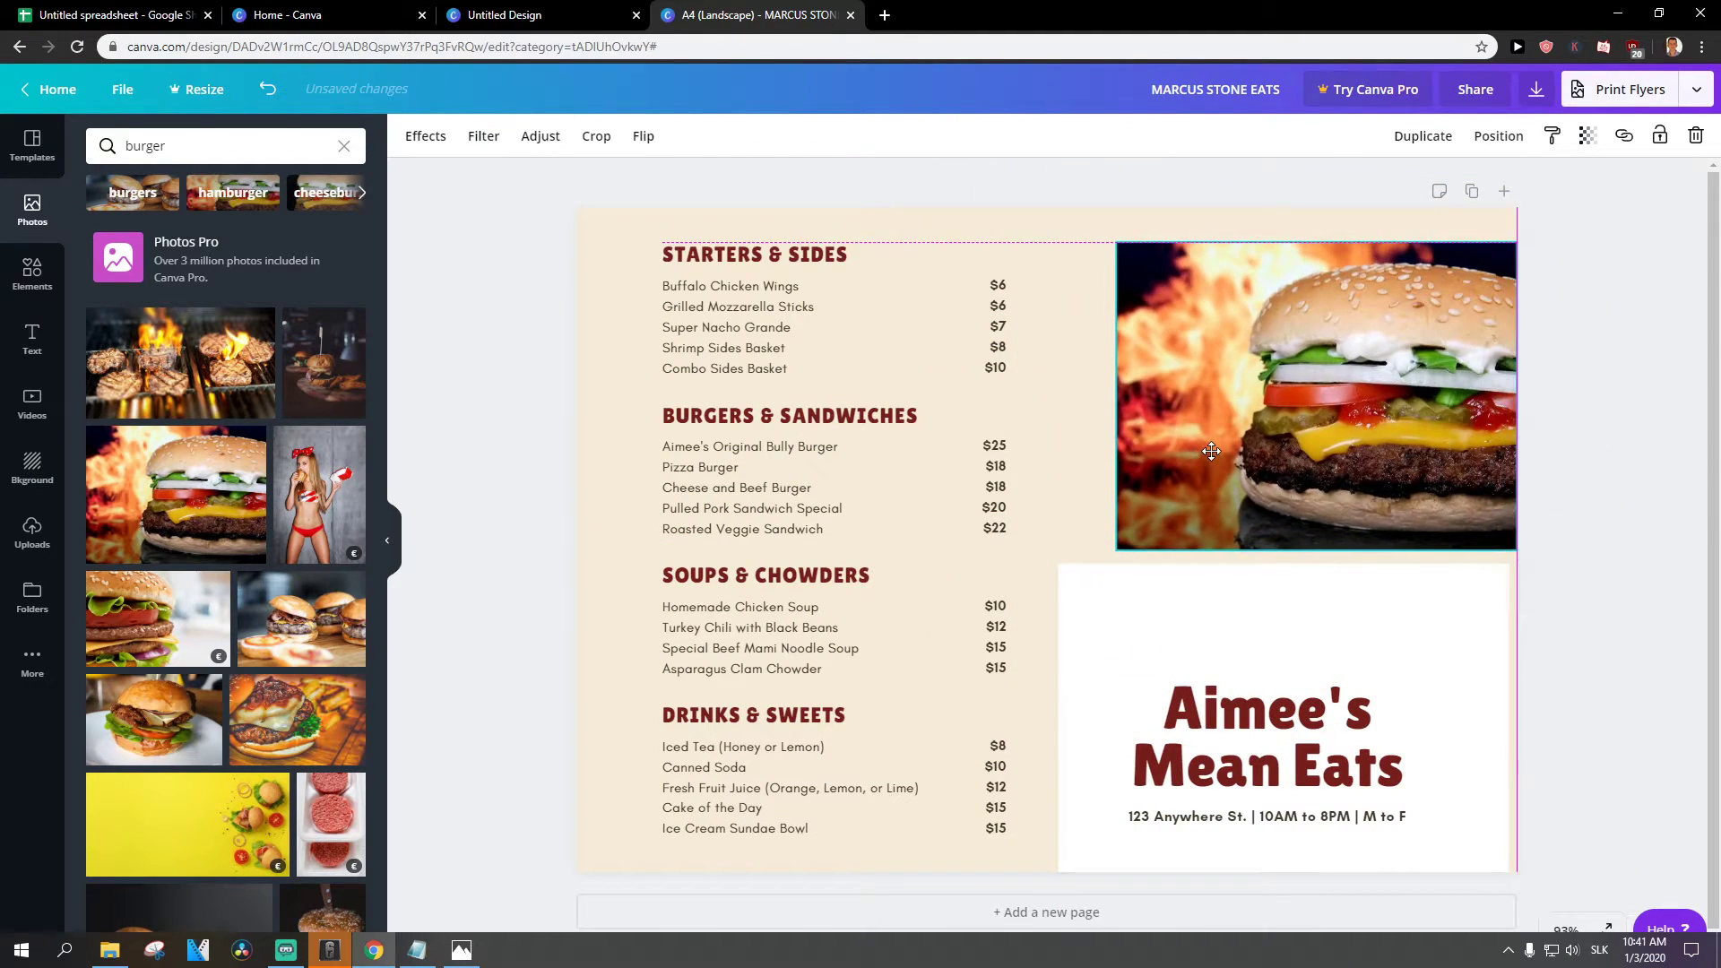
drag(1214, 385, 1208, 451)
click(1151, 573)
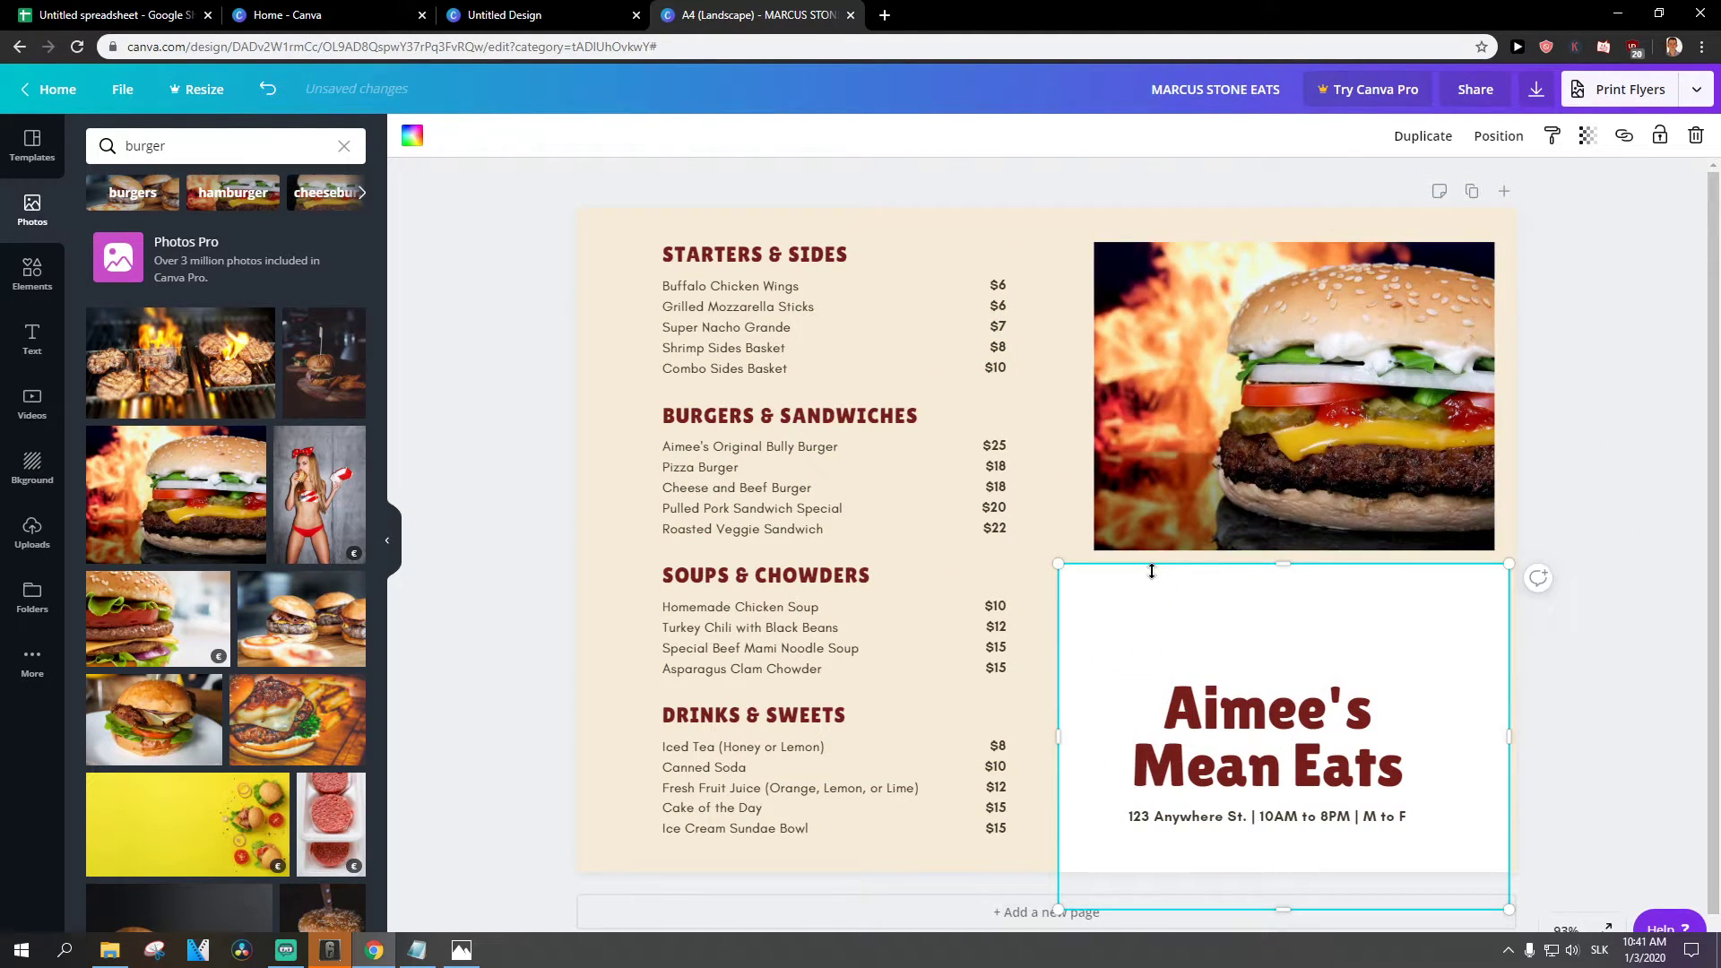
Step: Add a Pixabay burger-and-sauce photo, resized into the upper-right corner above the title
click(33, 663)
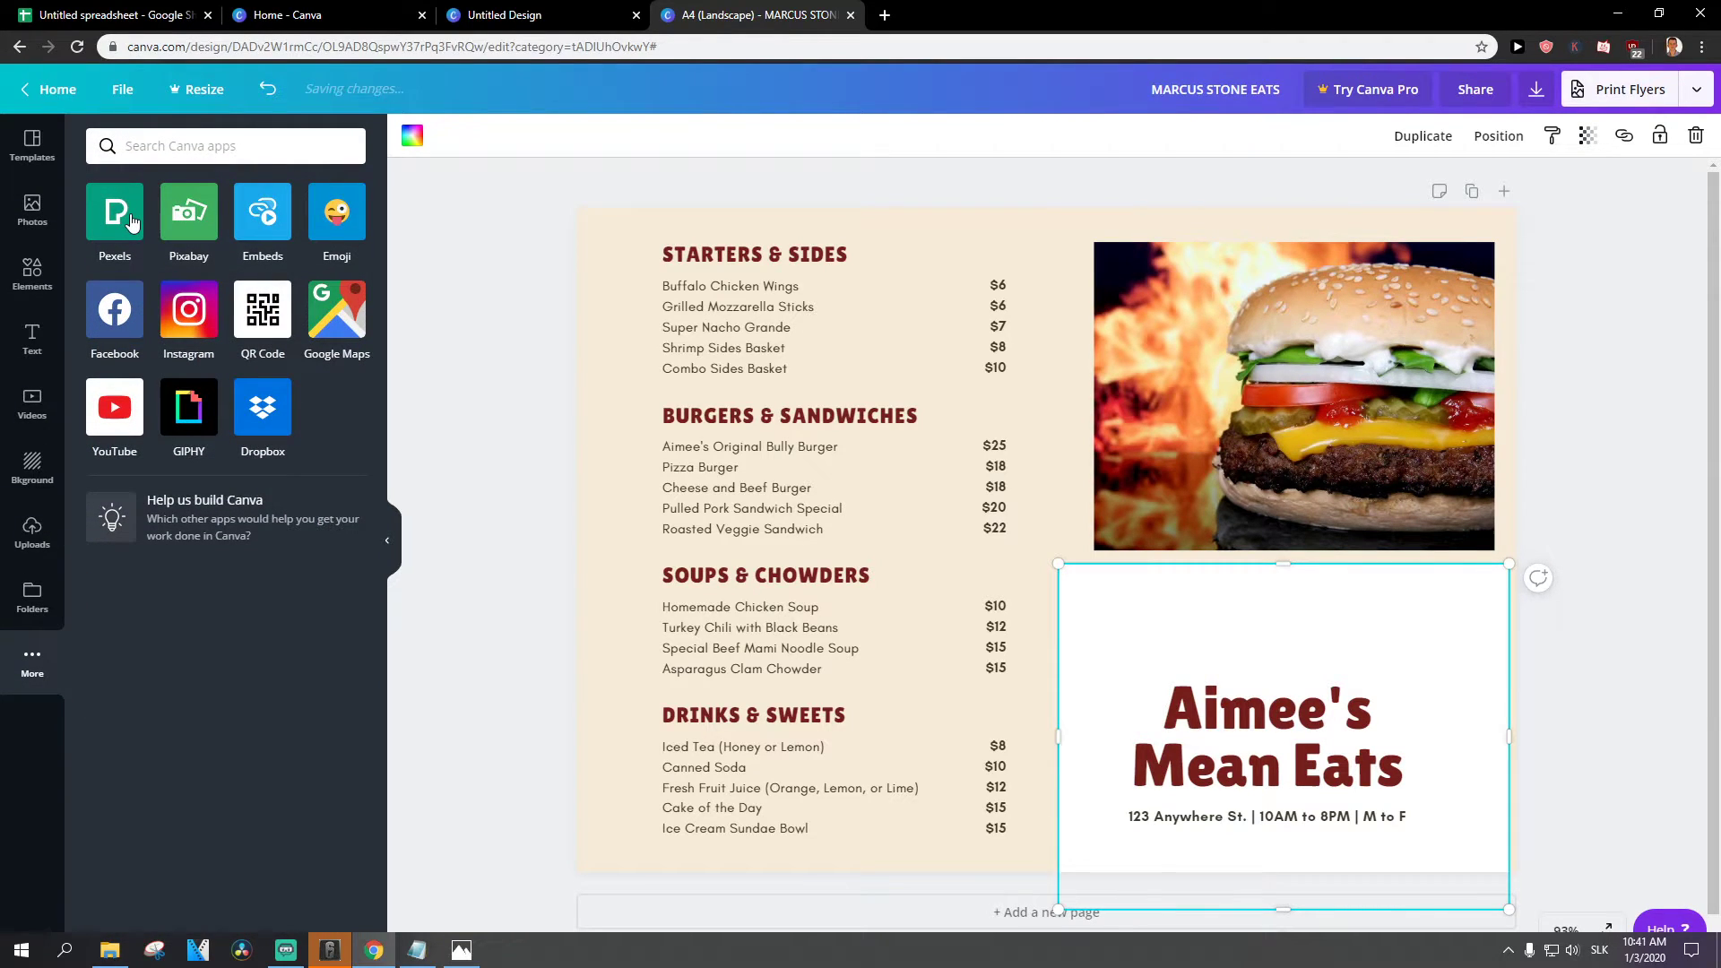
click(187, 220)
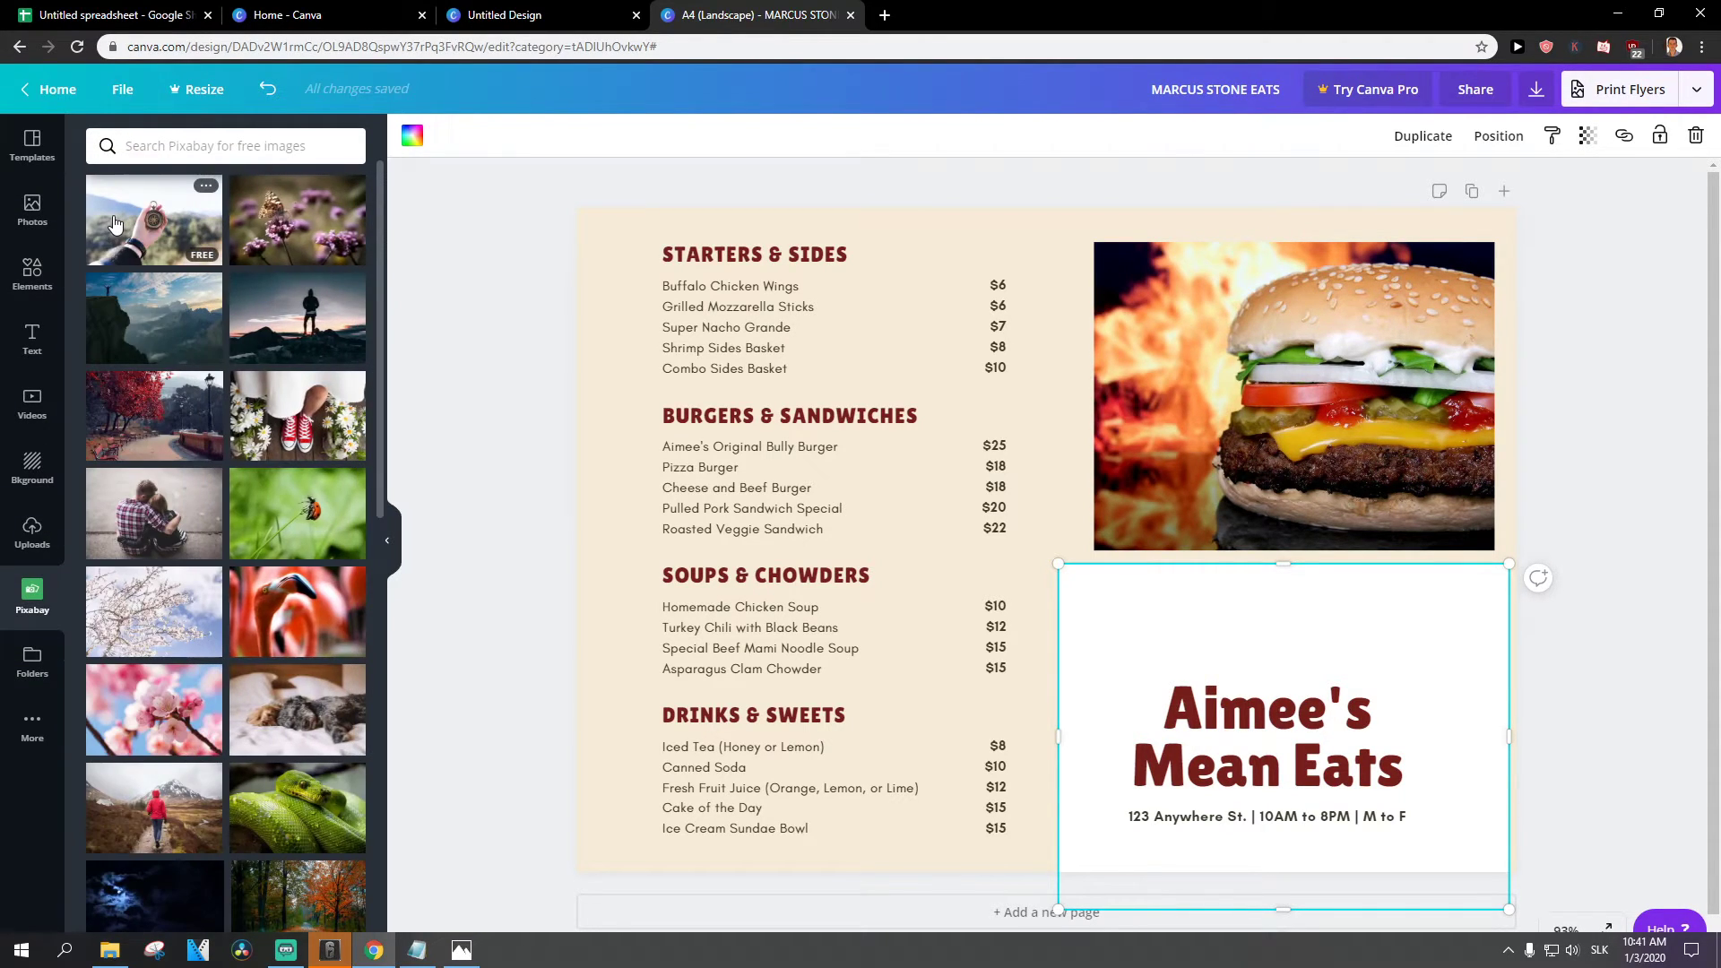
click(207, 149)
text(burger)
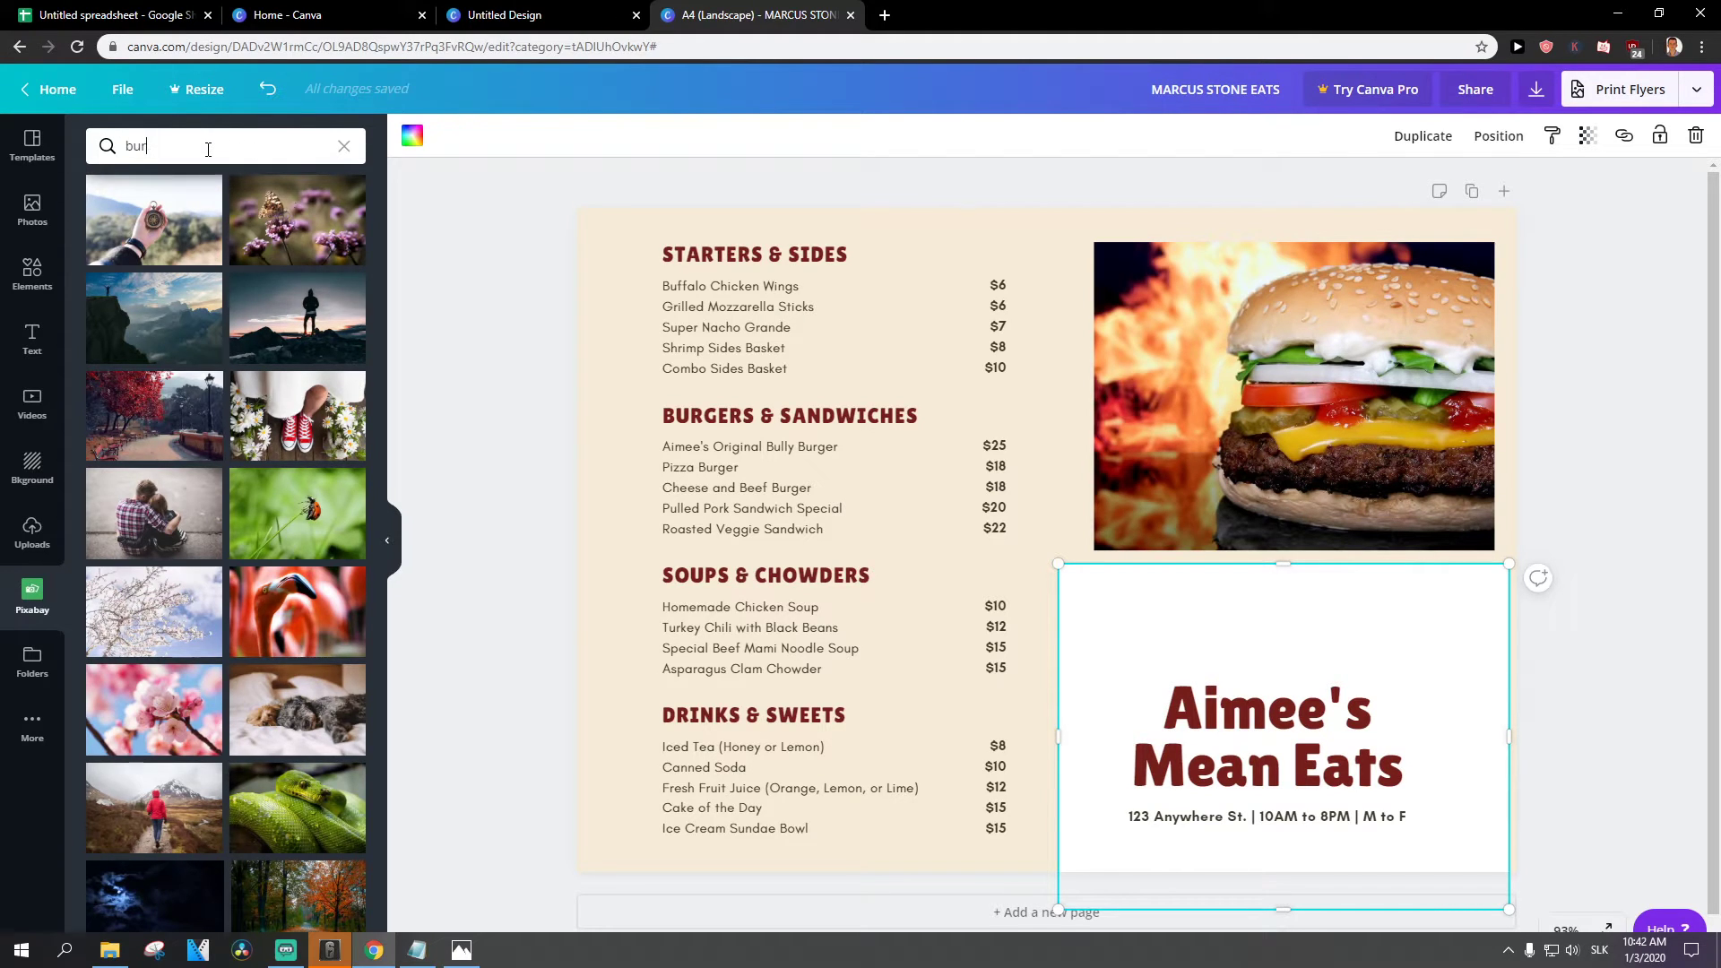
key(Return)
scroll(252, 441, down, 3)
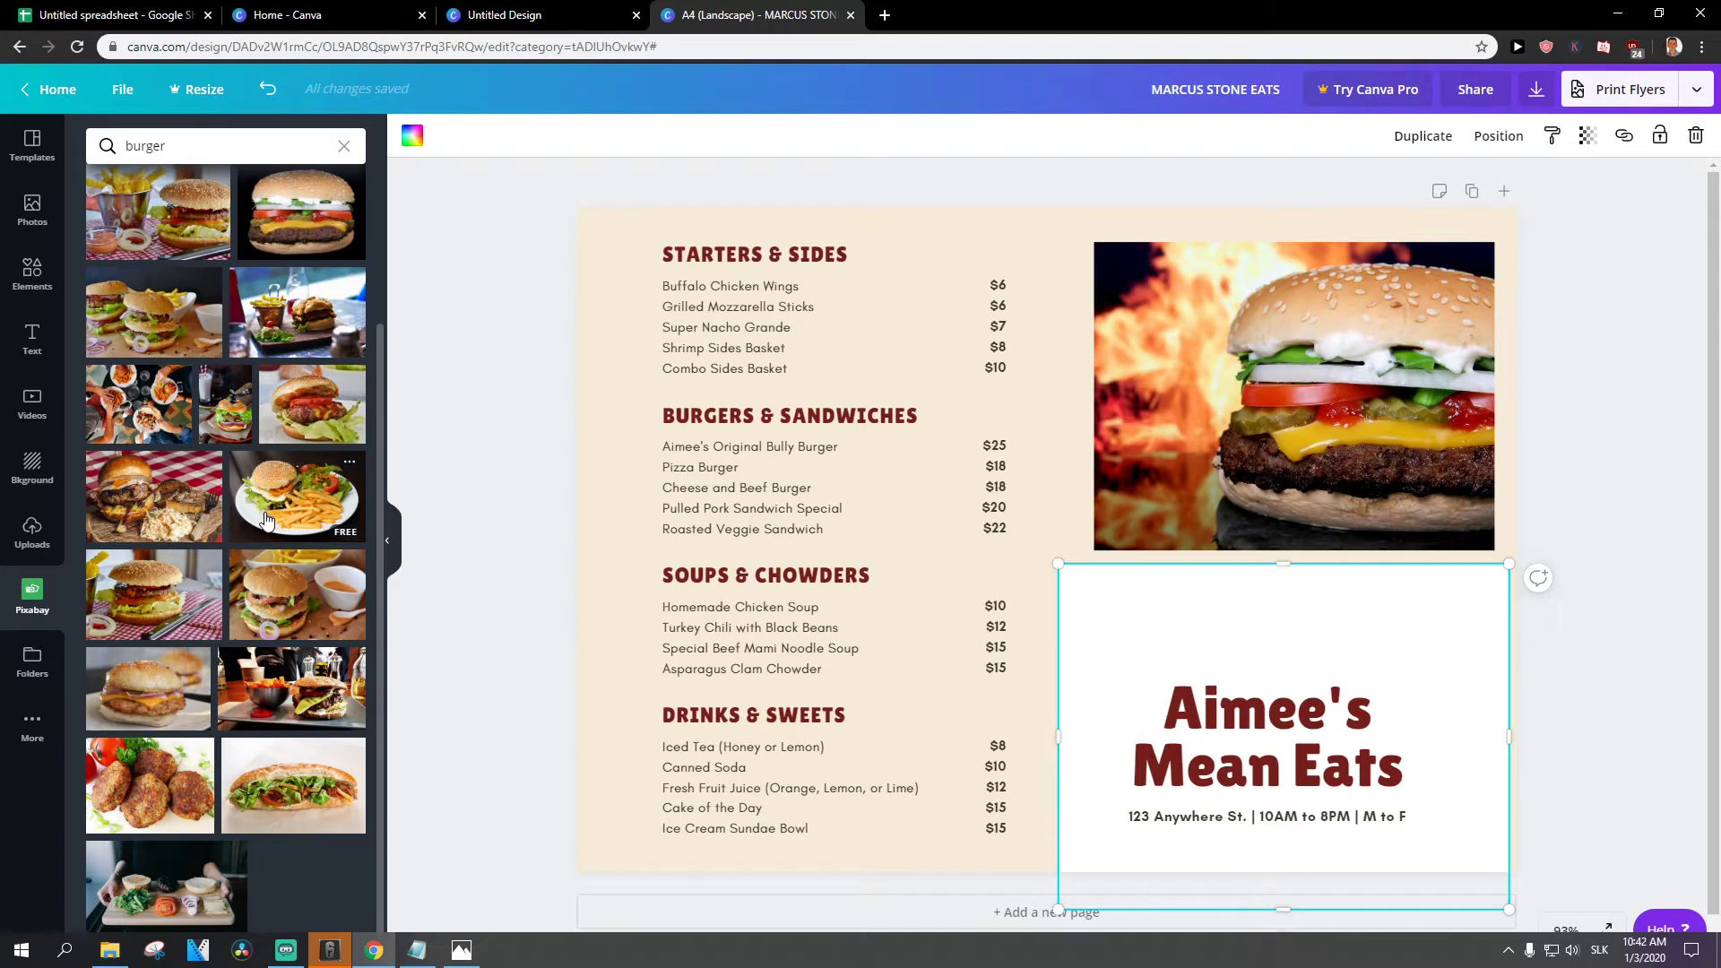
click(325, 617)
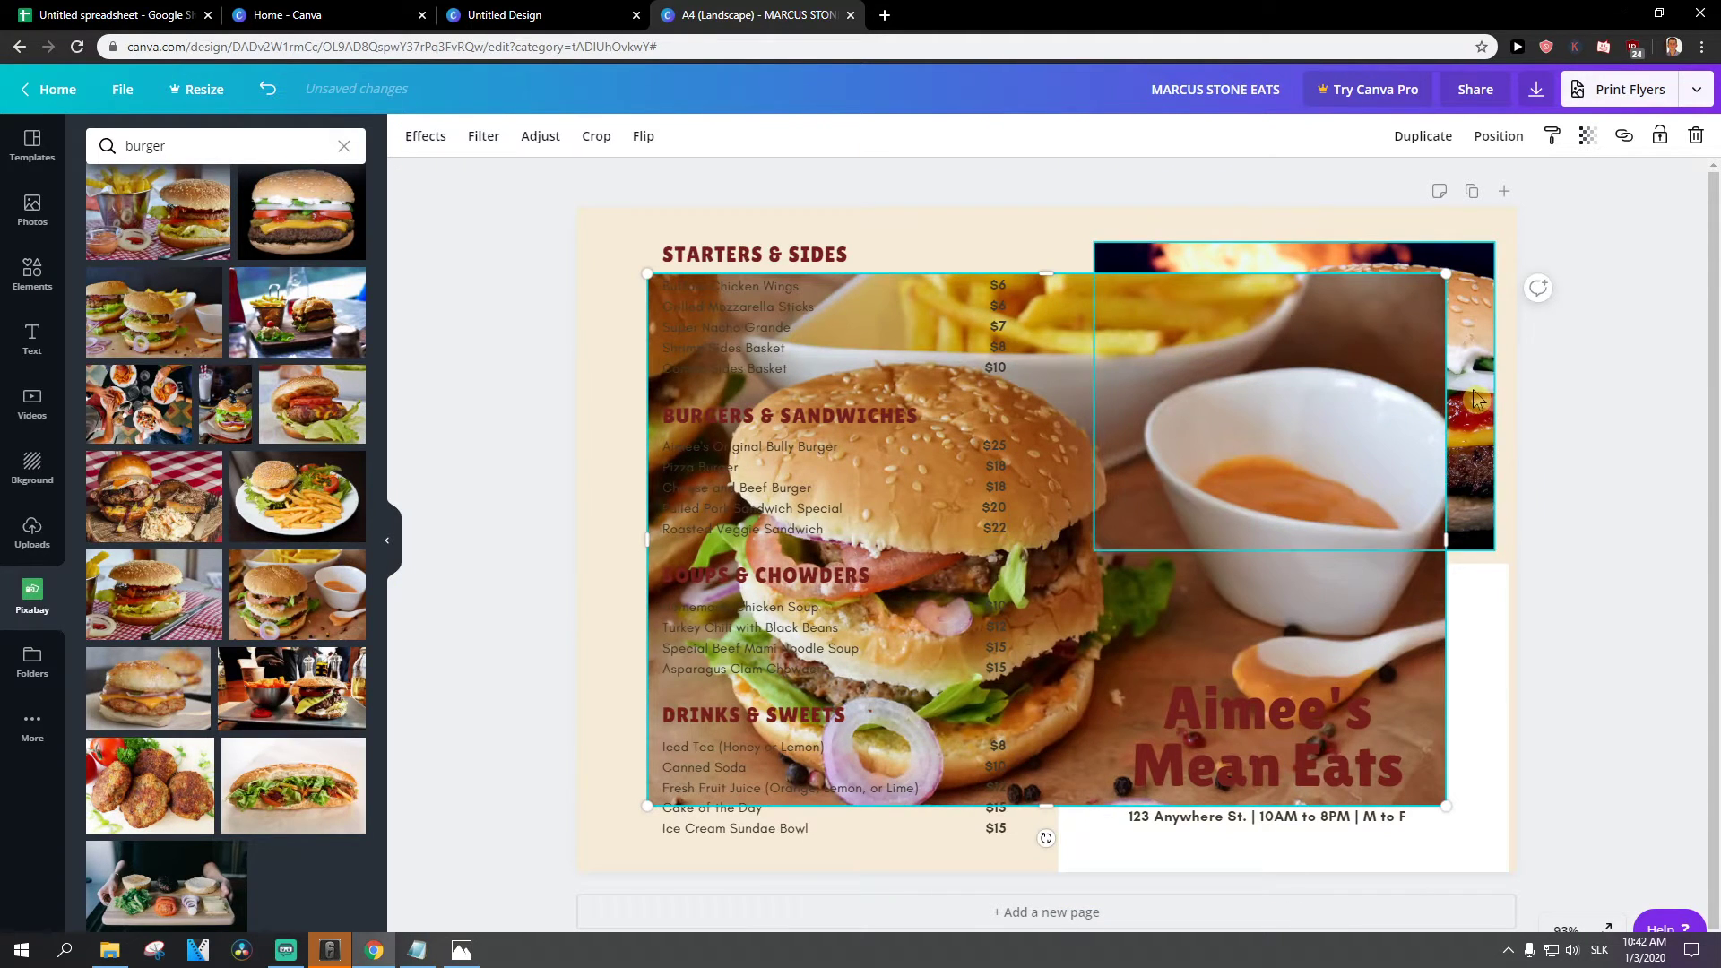
drag(1441, 284, 1094, 507)
drag(1040, 649, 1445, 384)
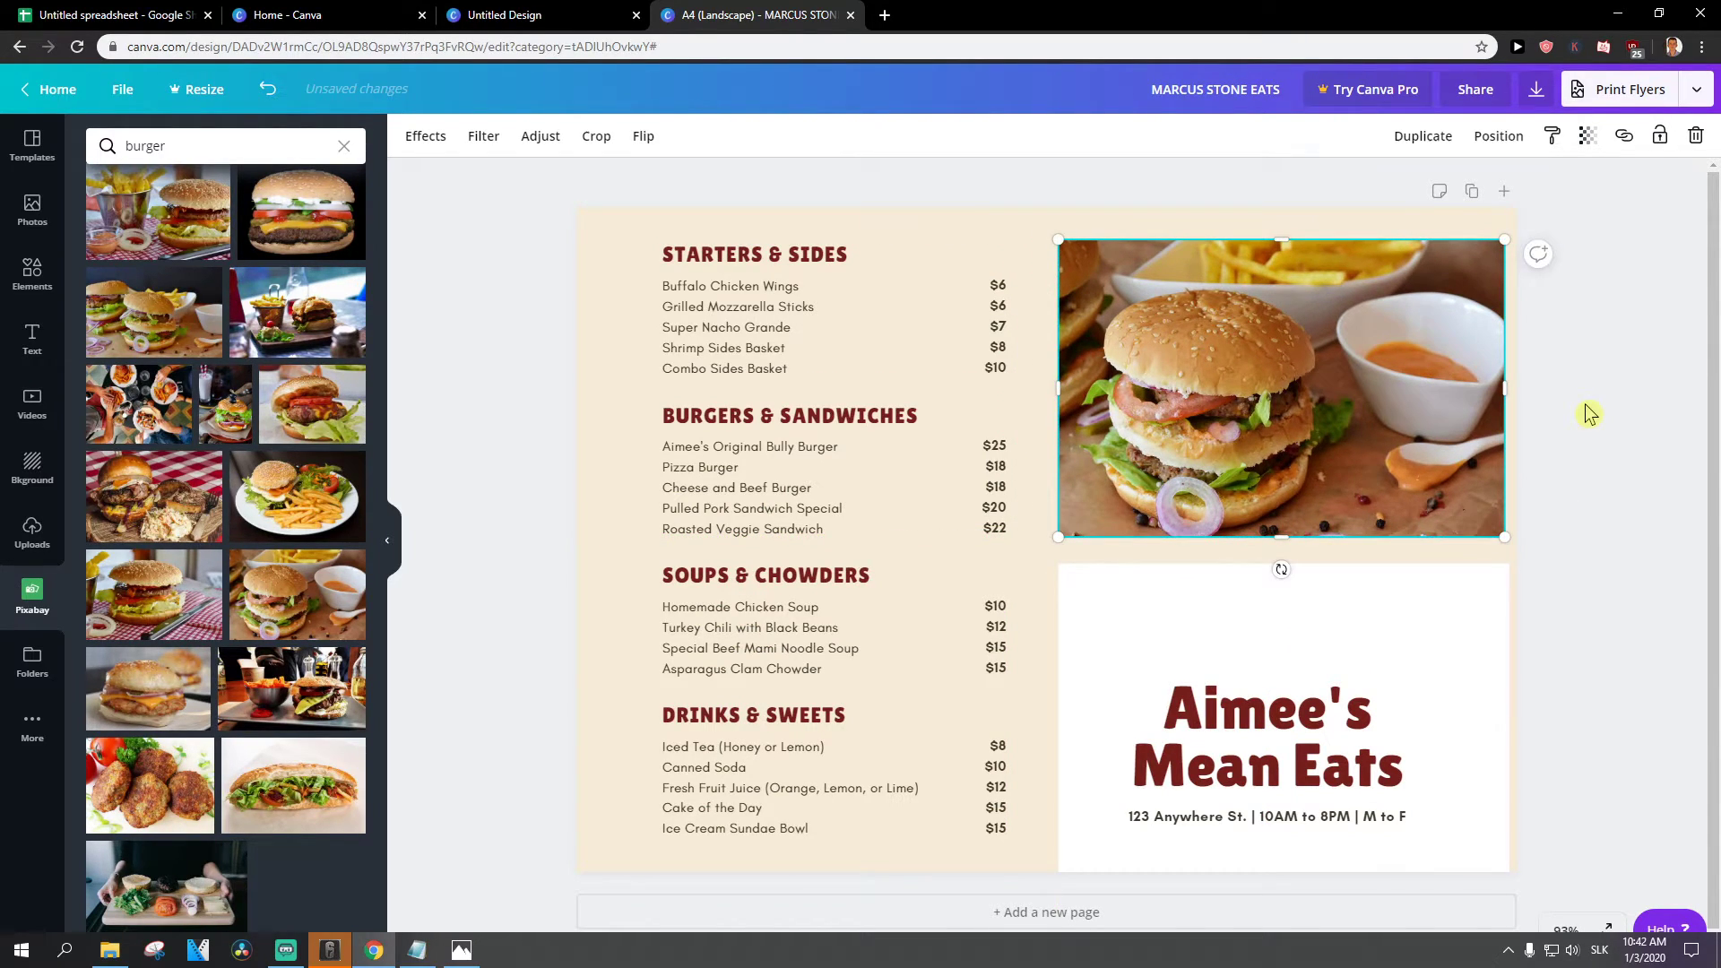
Step: Download the menu as a PDF Print file and open Chrome's downloads list
click(1695, 89)
click(1545, 215)
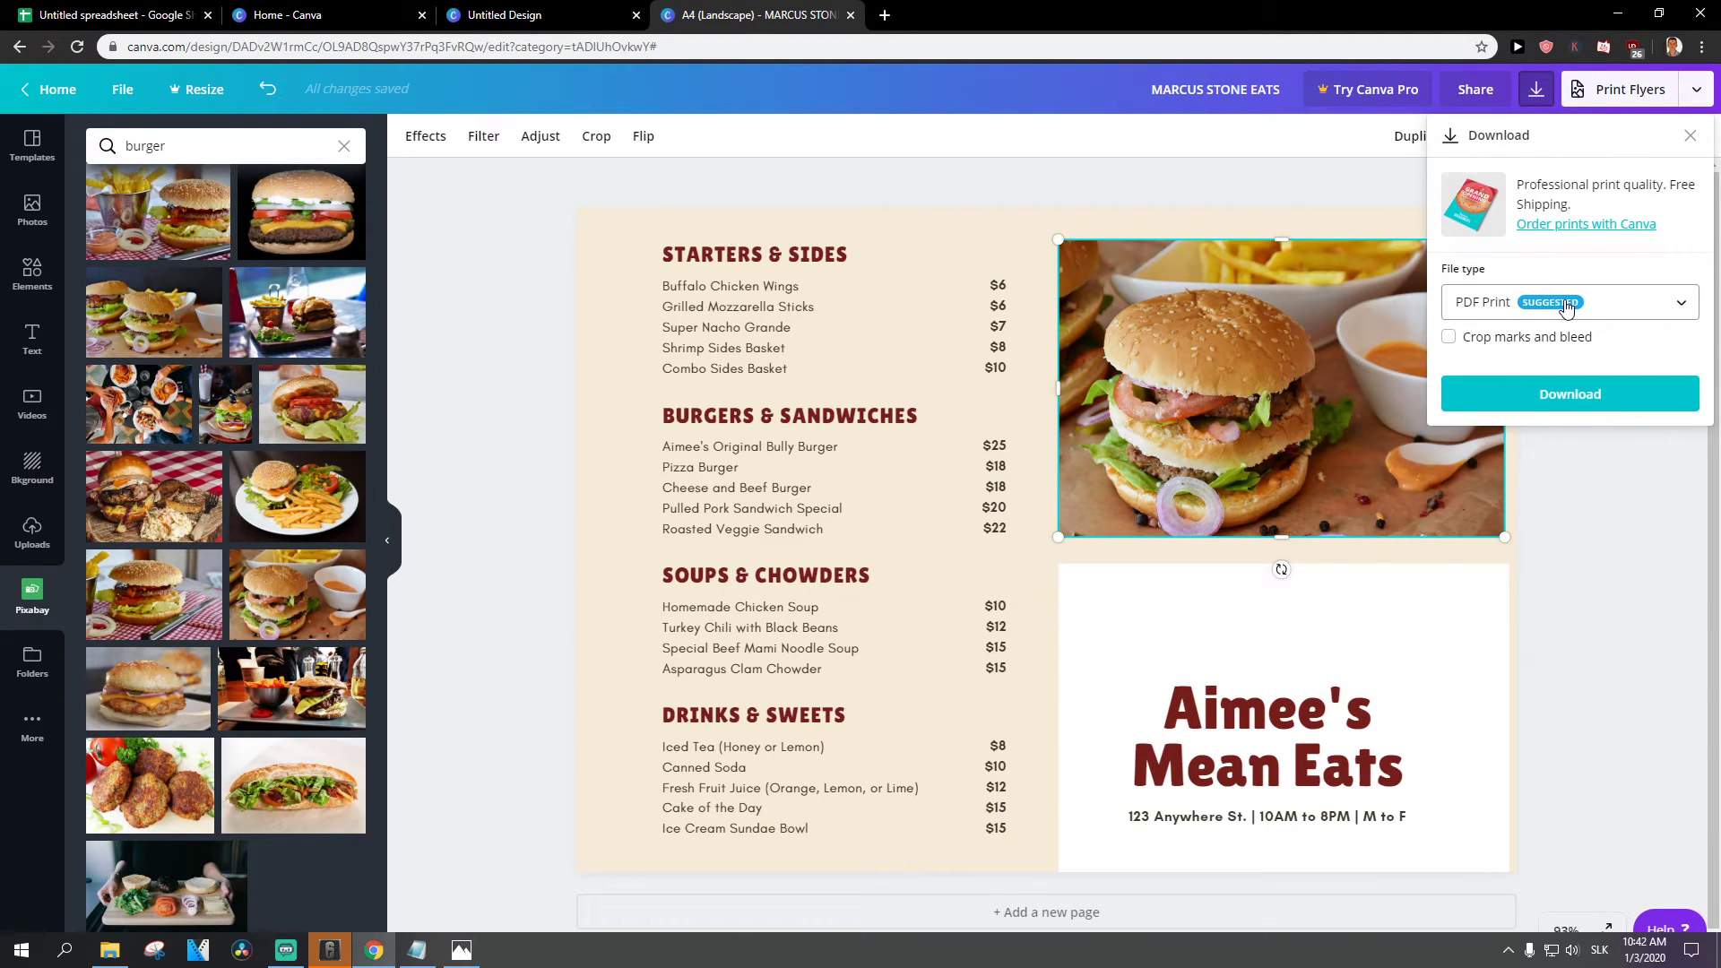
click(1570, 396)
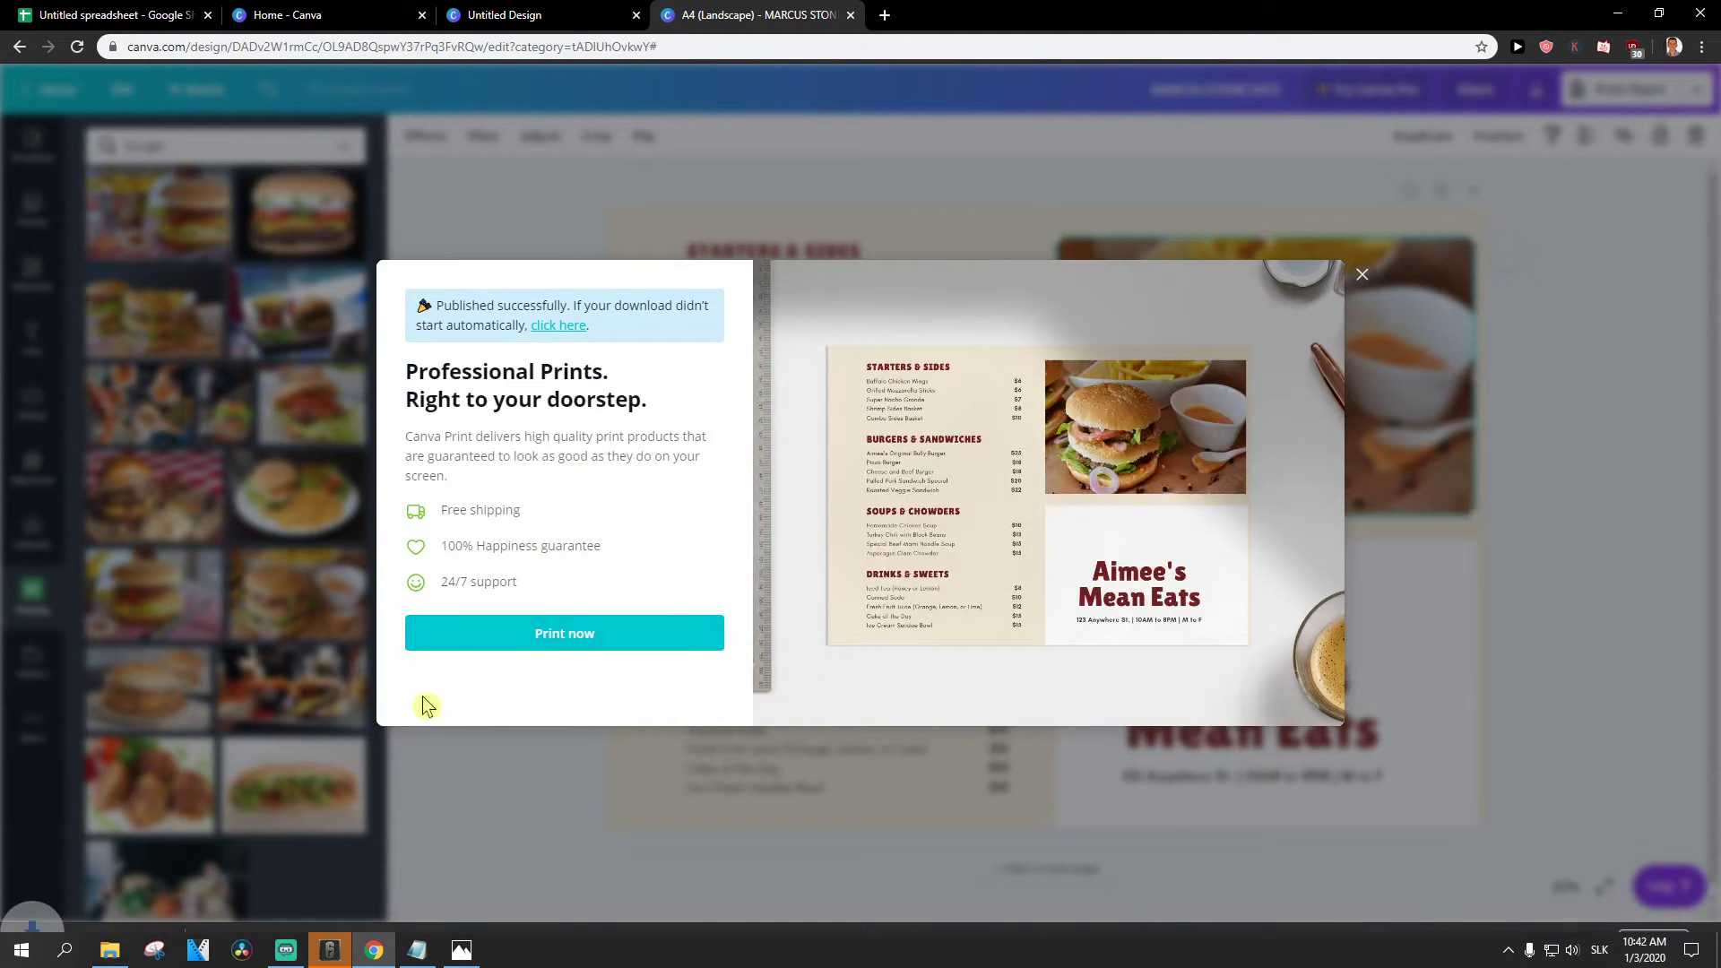
key(ctrl+j)
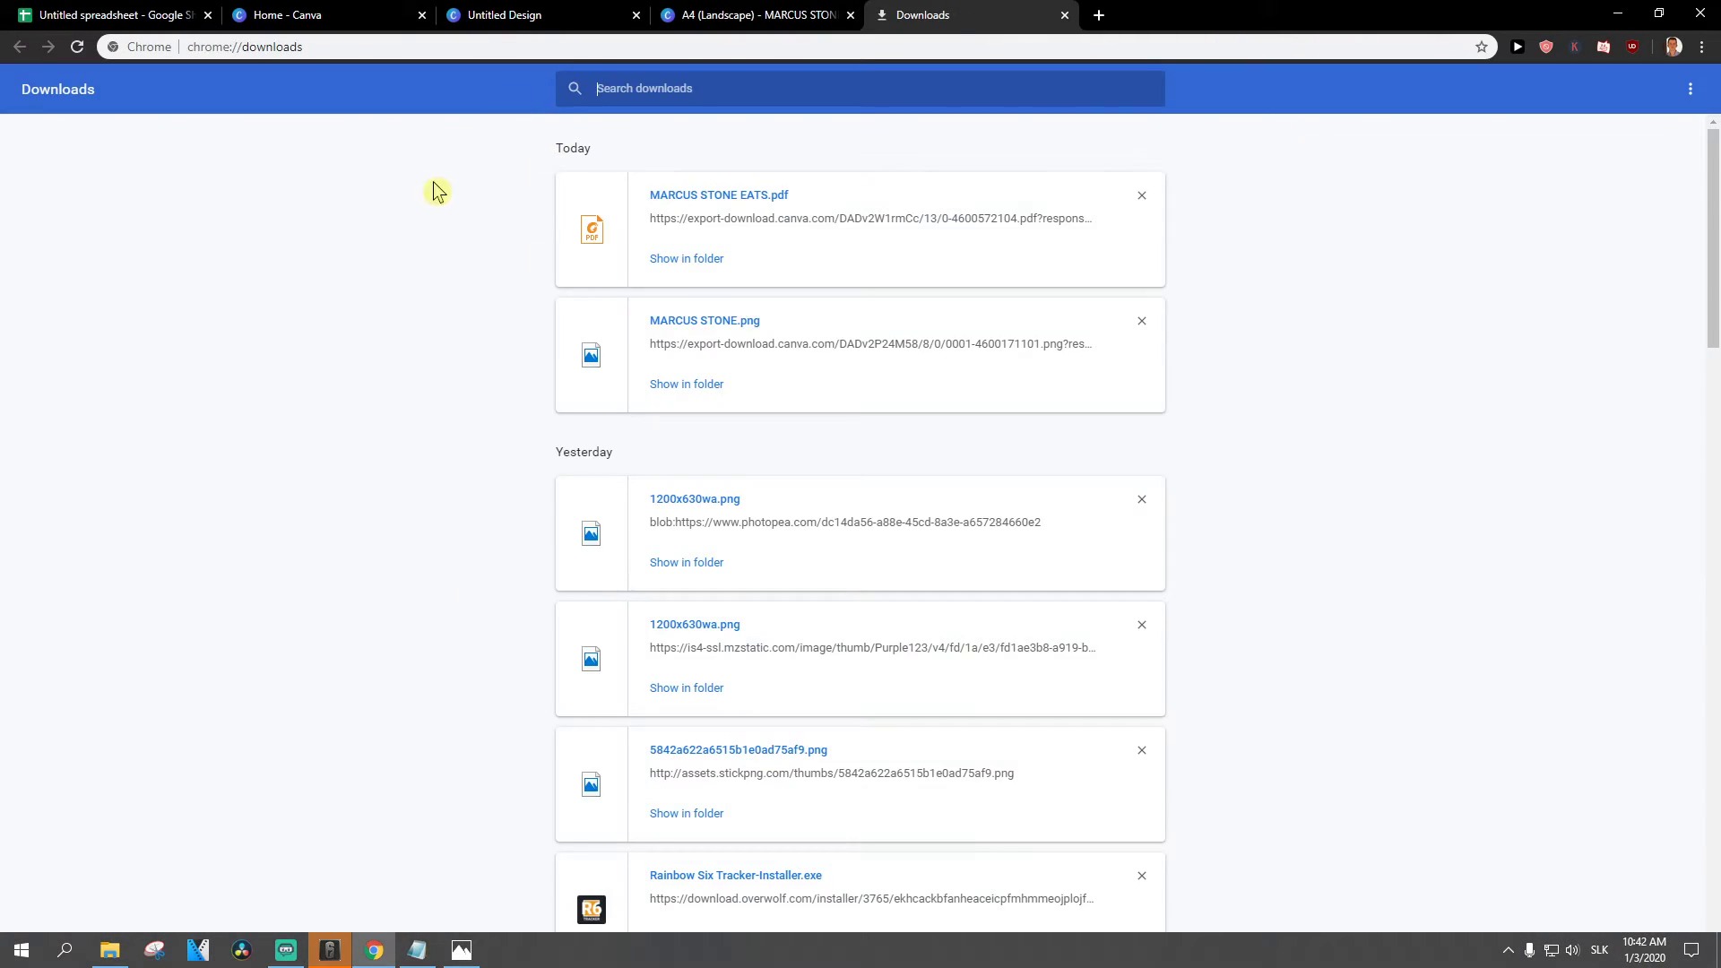
Step: Open the downloaded menu PDF in Foxit Reader, maximized to full screen
click(709, 259)
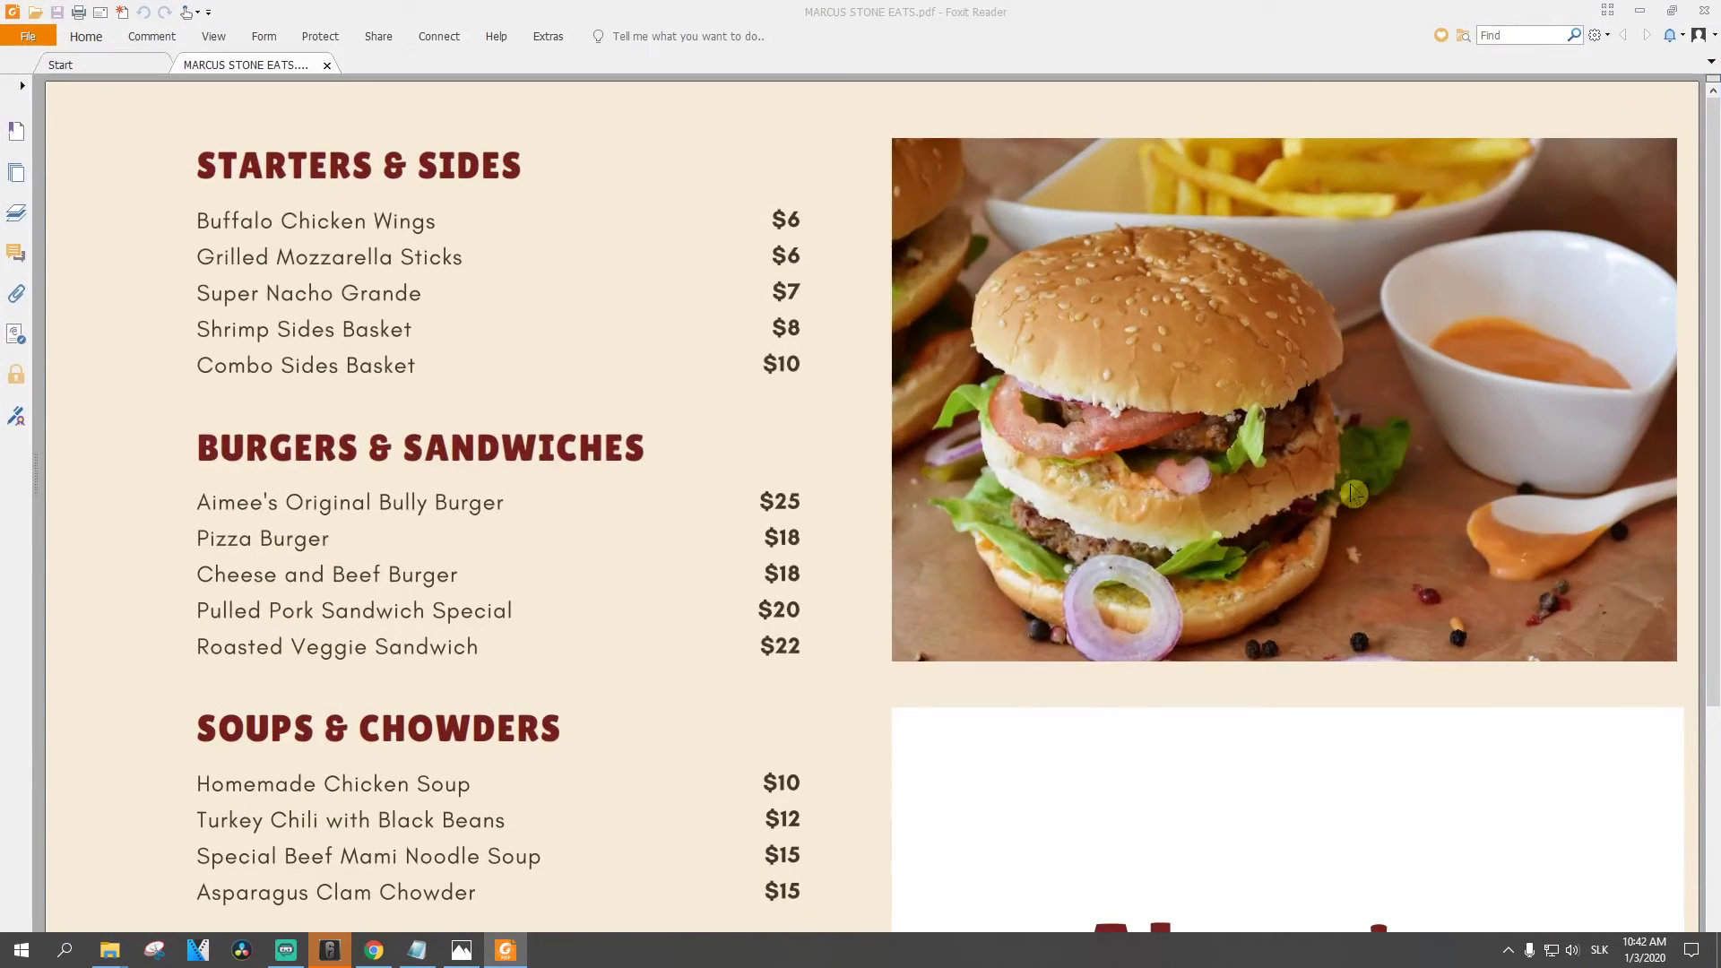
click(1202, 275)
drag(1022, 12, 1002, 30)
click(1503, 29)
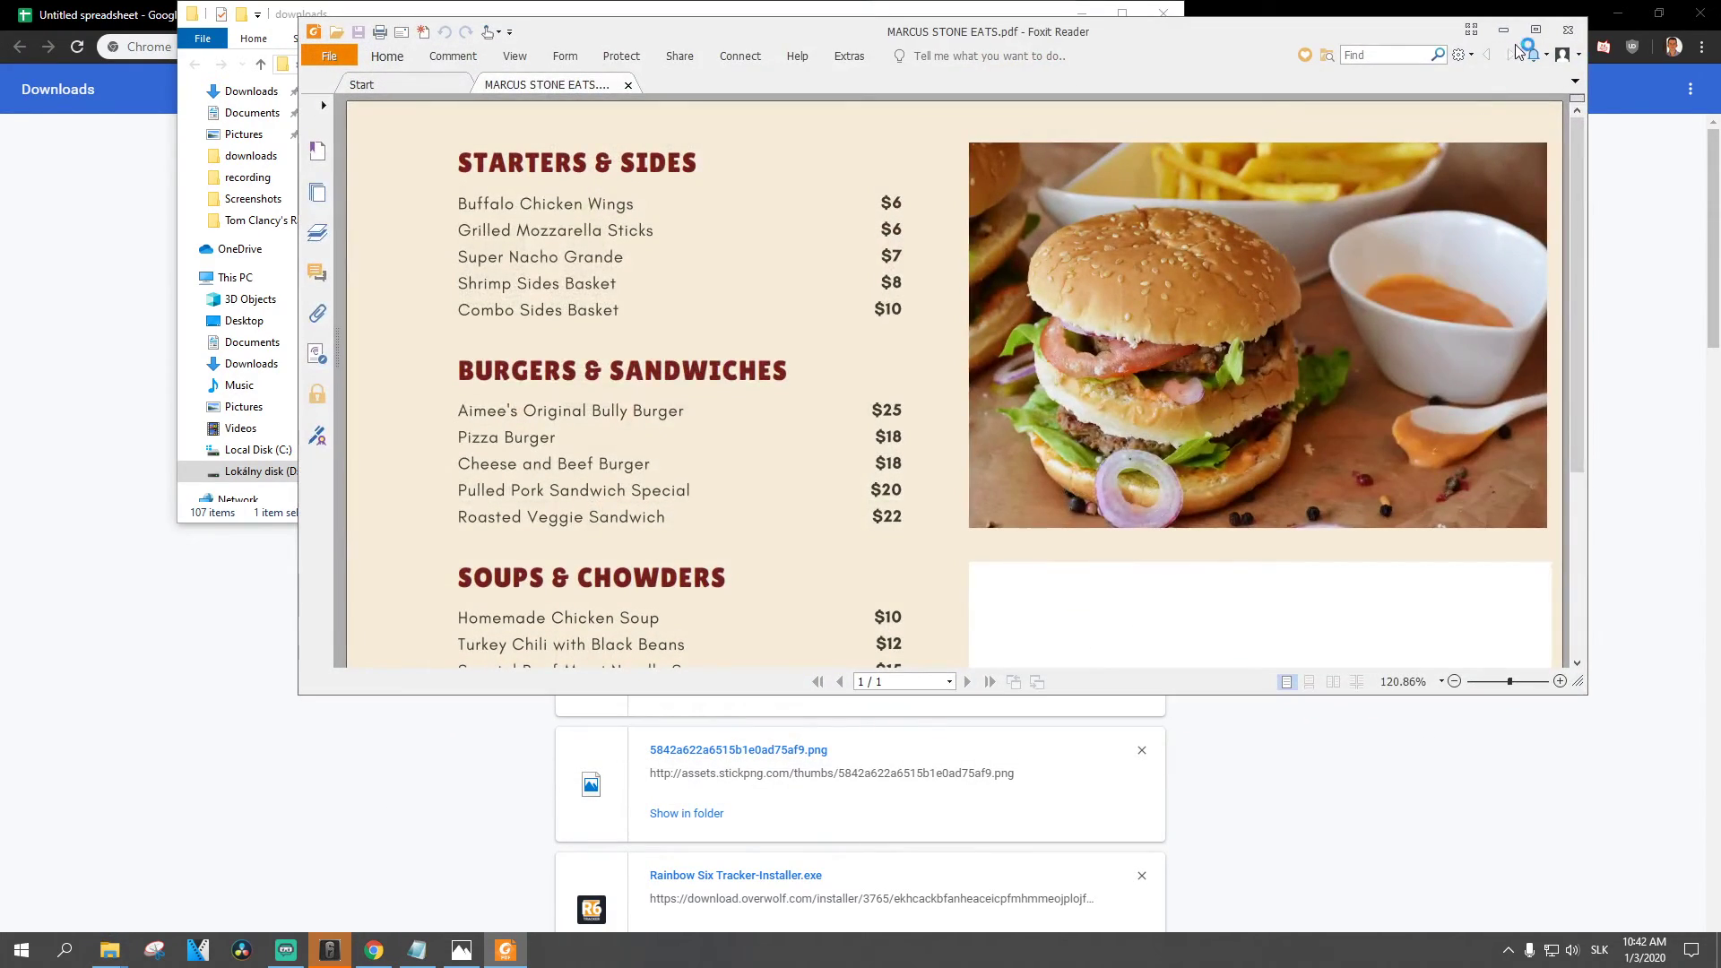
click(1535, 29)
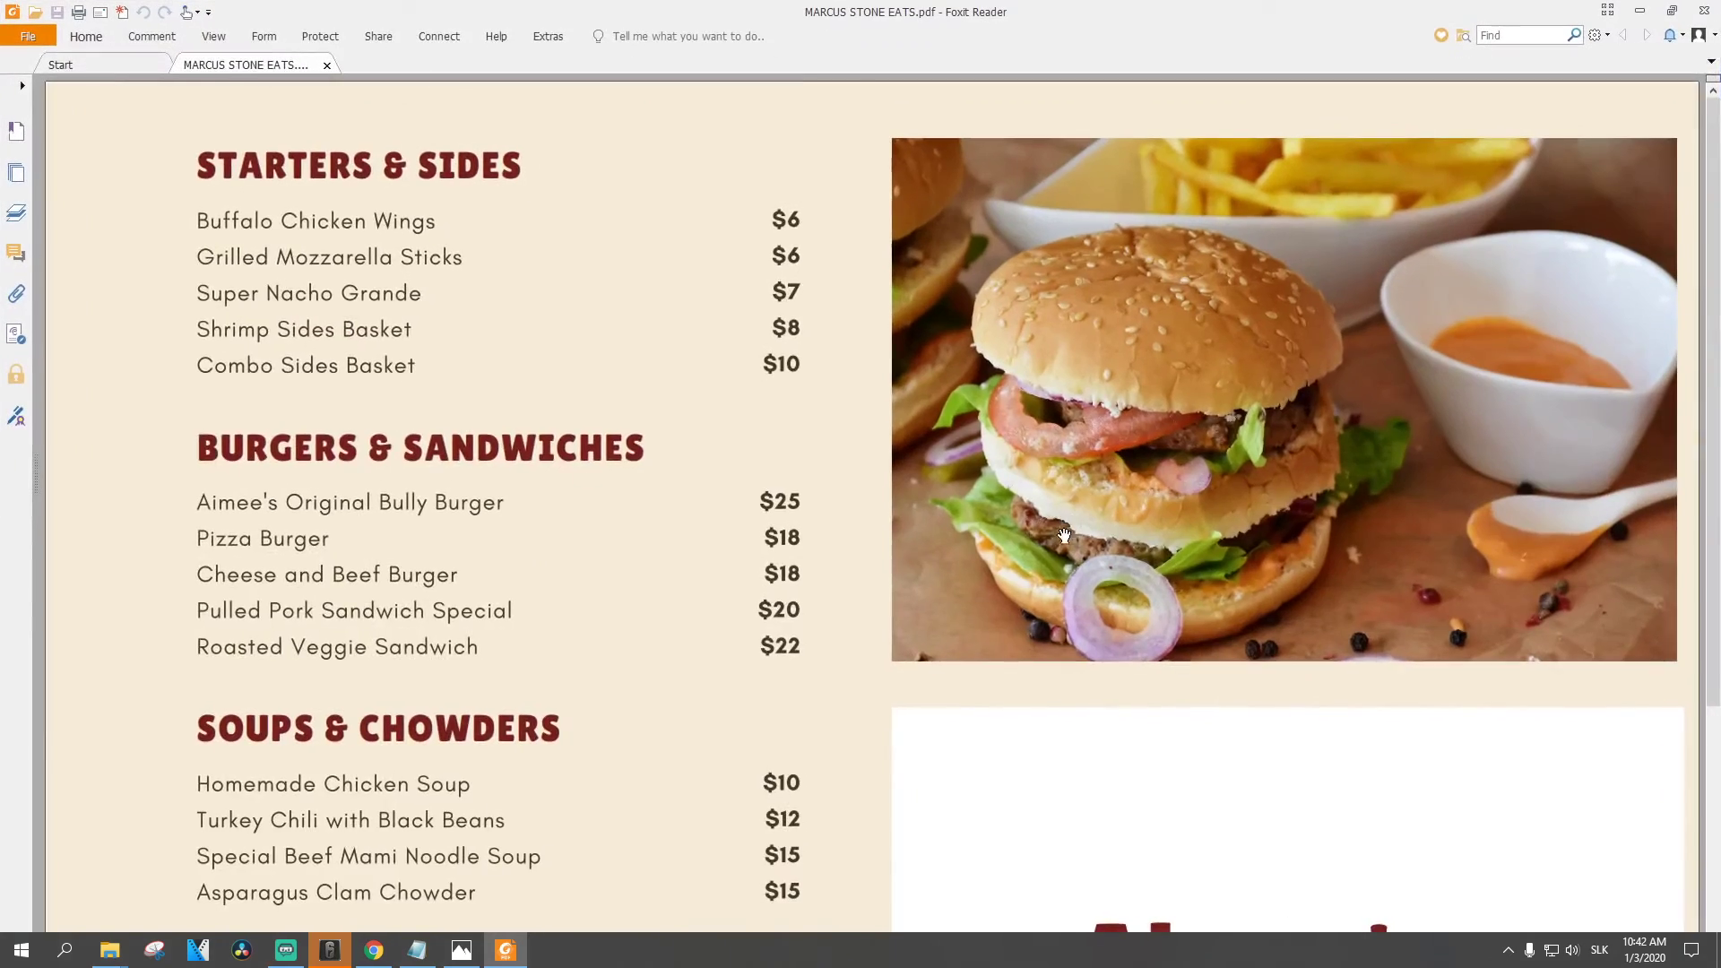
scroll(1057, 545, down, 3)
scroll(1057, 549, up, 1)
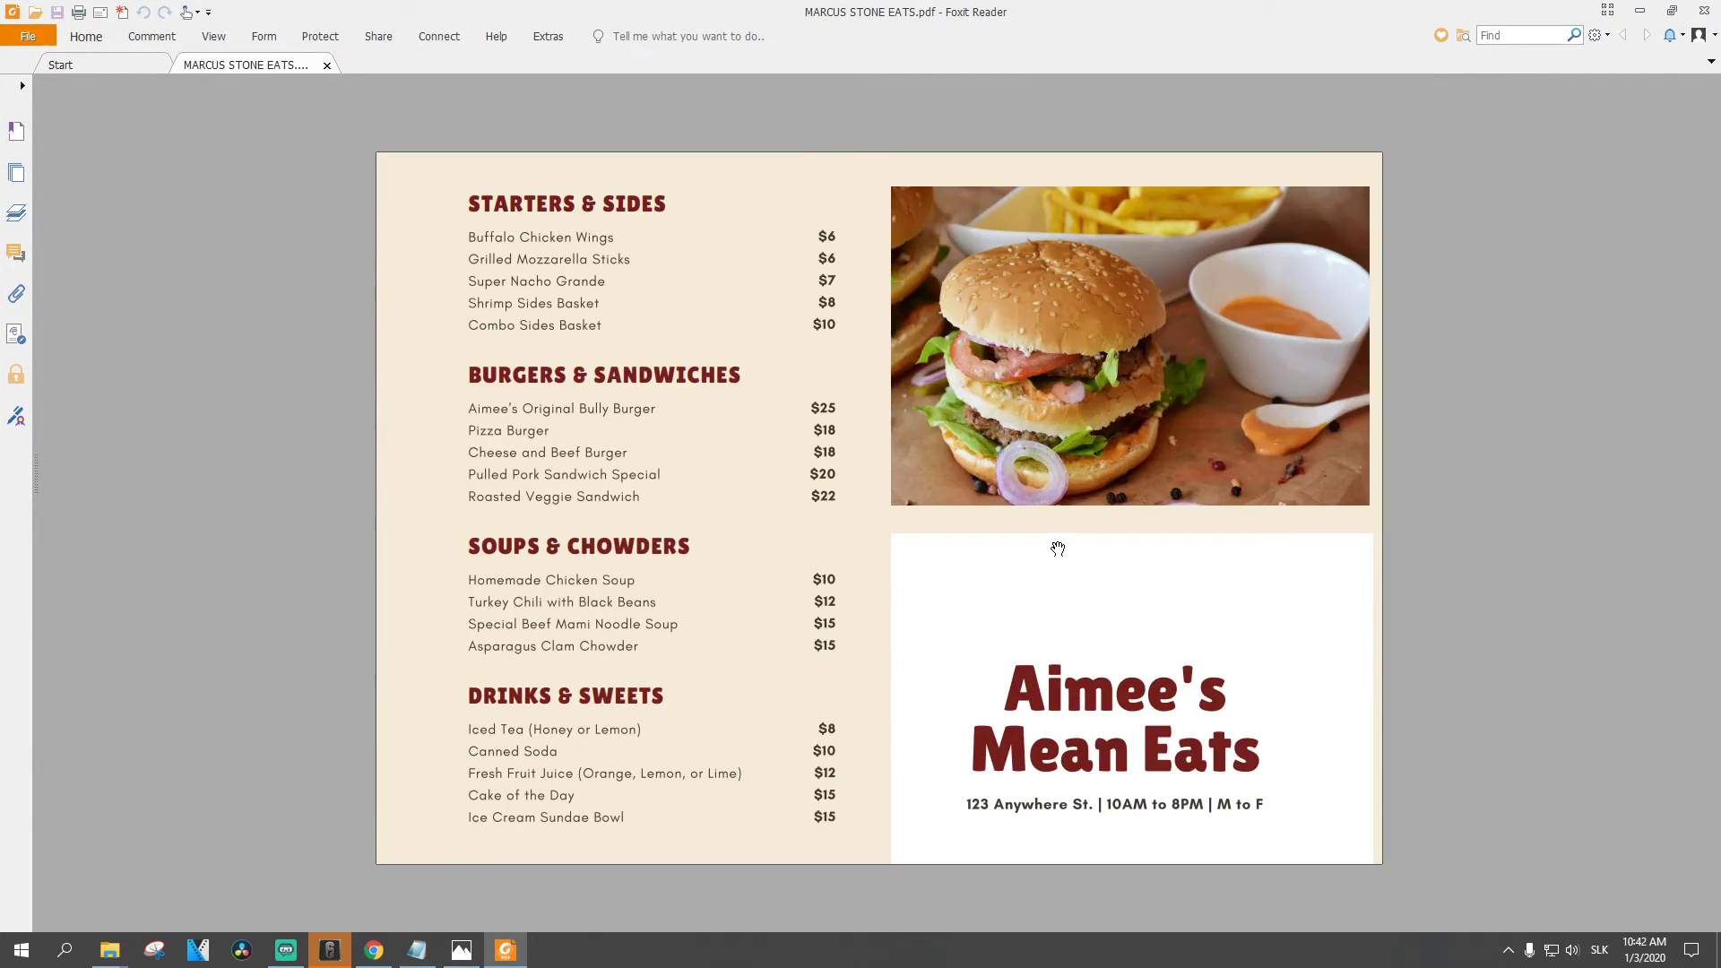